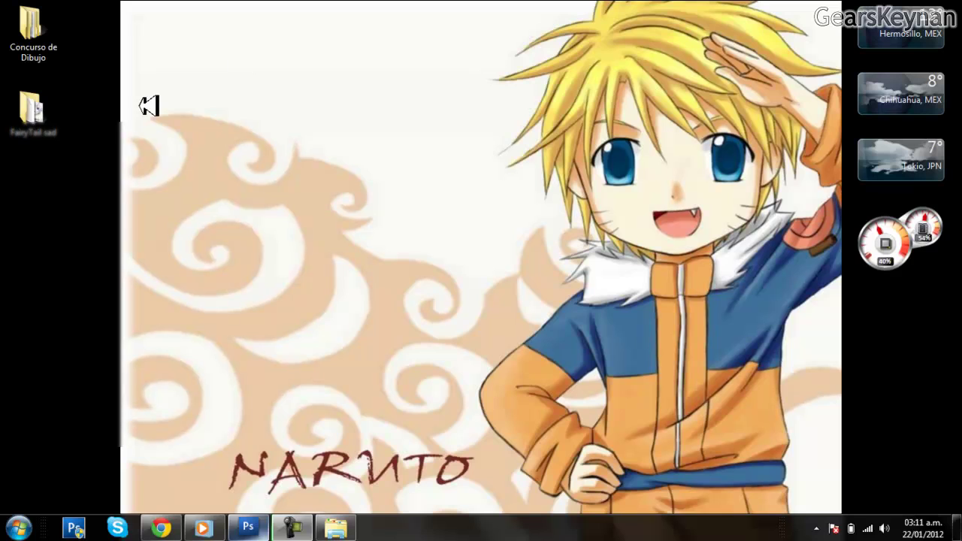
- Open a Notepad note in Comic Sans MS size 24 and write how to make a Facebook biography-sized image
{"action": "key", "text": "super"}
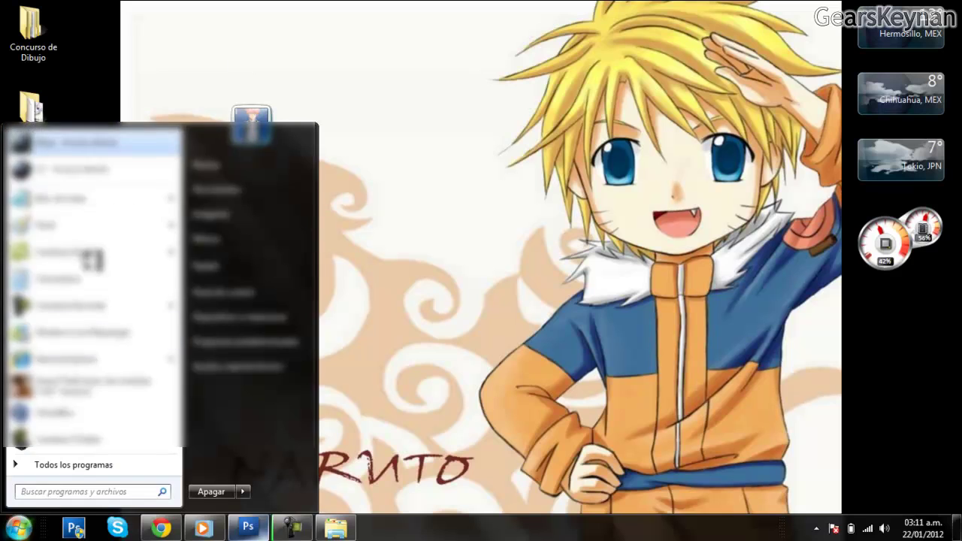
{"action": "left_click", "coordinate": [53, 200]}
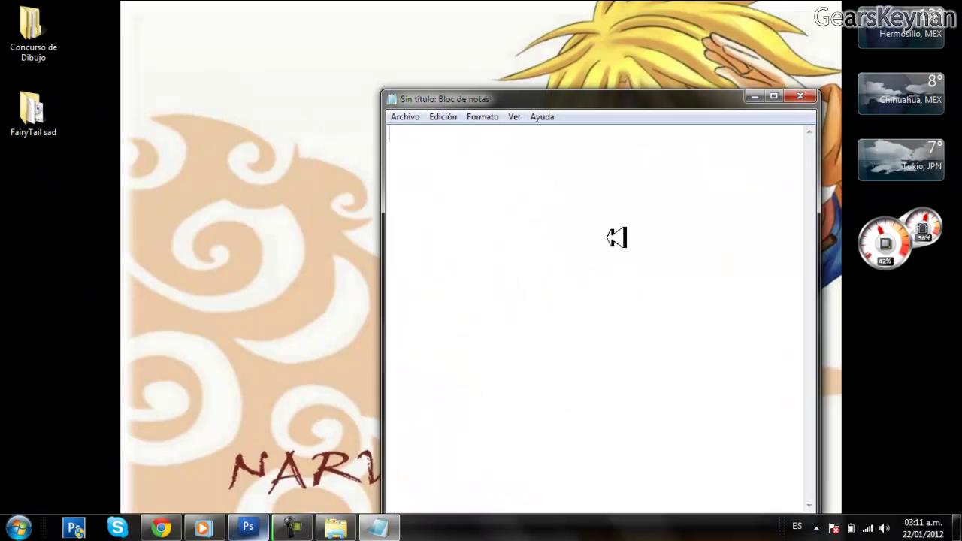
{"action": "left_click", "coordinate": [483, 117]}
{"action": "left_click", "coordinate": [507, 148]}
{"action": "left_click", "coordinate": [664, 293]}
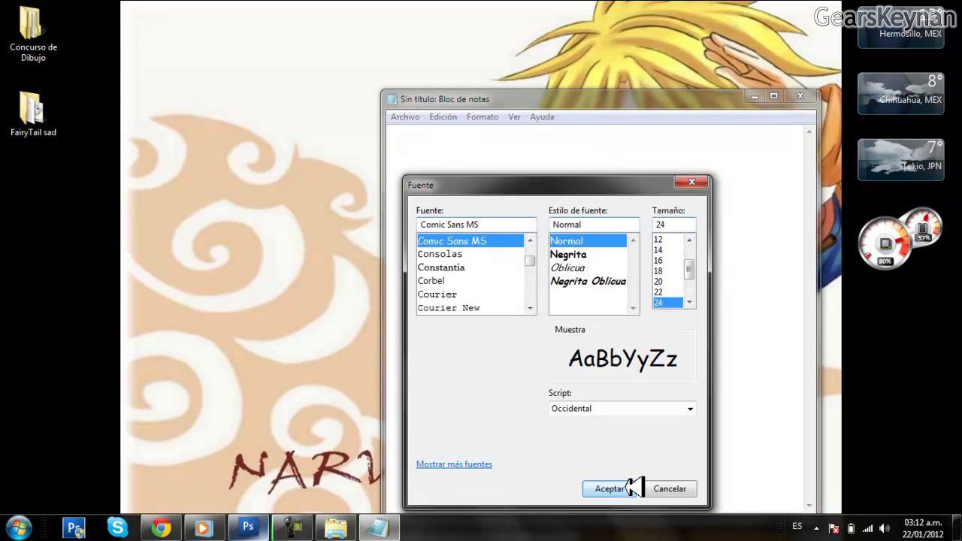
{"action": "left_click", "coordinate": [635, 489]}
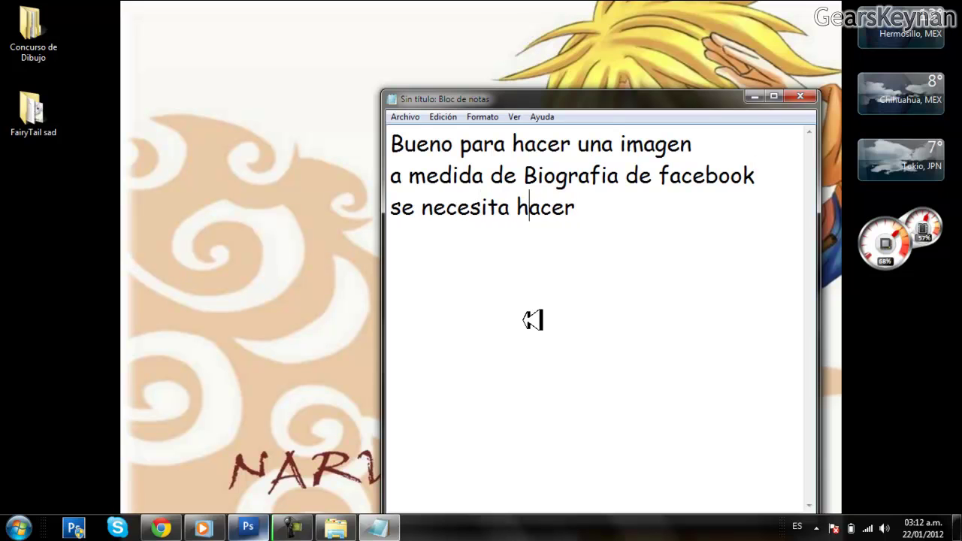
{"action": "left_click_drag", "start_coordinate": [586, 230], "coordinate": [399, 238]}
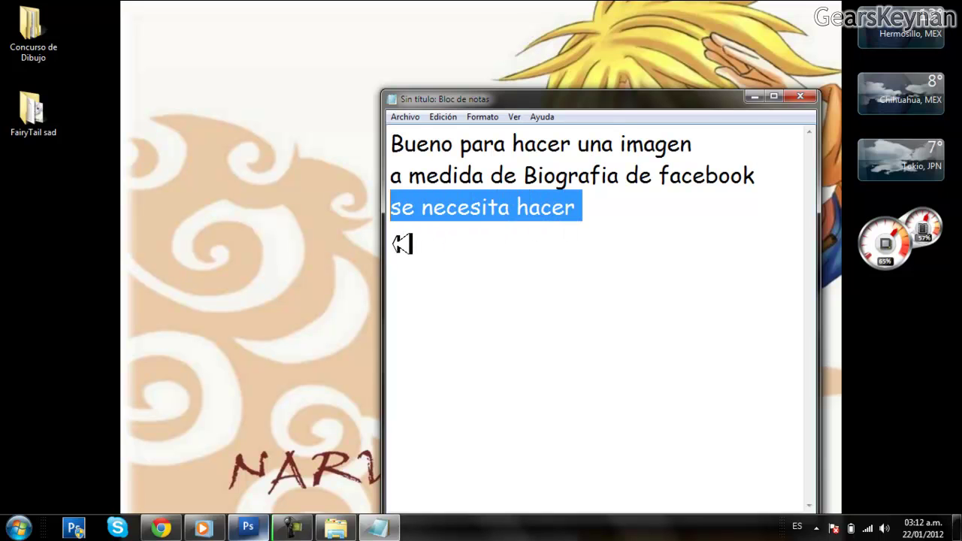
{"action": "type", "text": "aquí"}
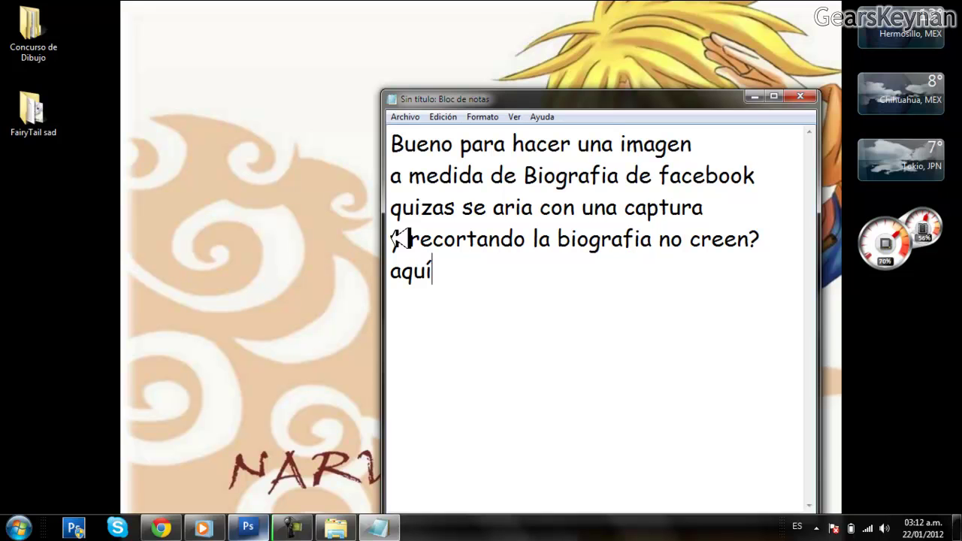
- Add 'aquí yo ise una' to the note, then confirm the existing cover image measures 850 x 314 pixels
{"action": "type", "text": " yo ise una"}
{"action": "key", "text": "super"}
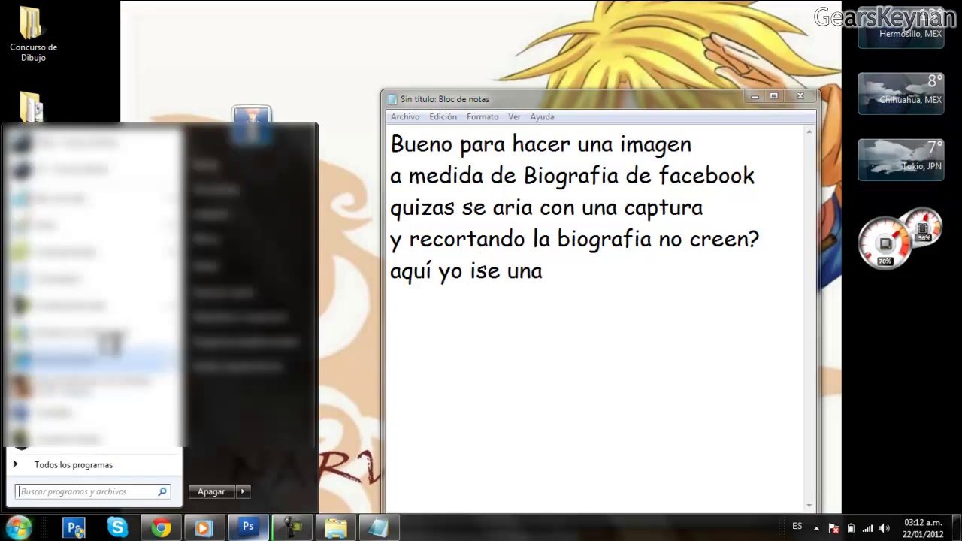
{"action": "left_click", "coordinate": [218, 188]}
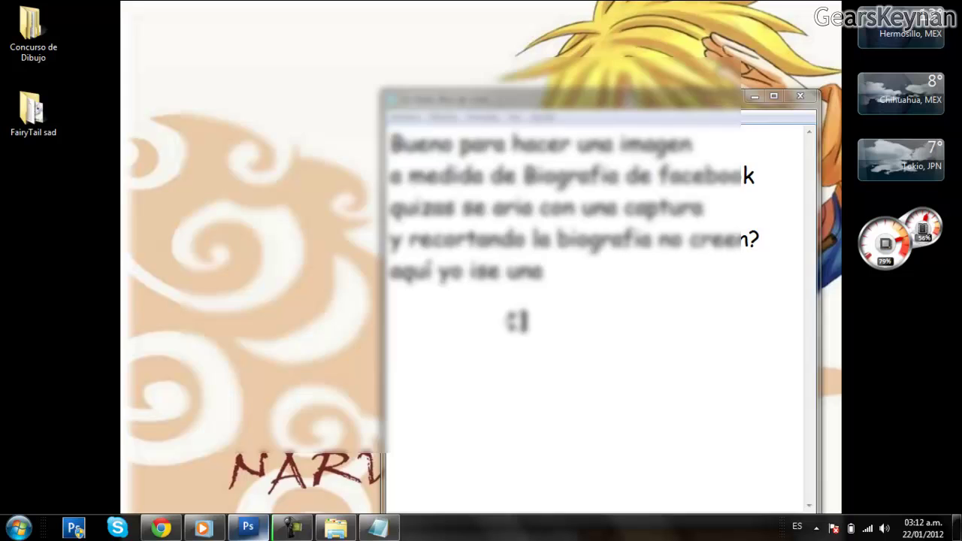
{"action": "left_click", "coordinate": [439, 267]}
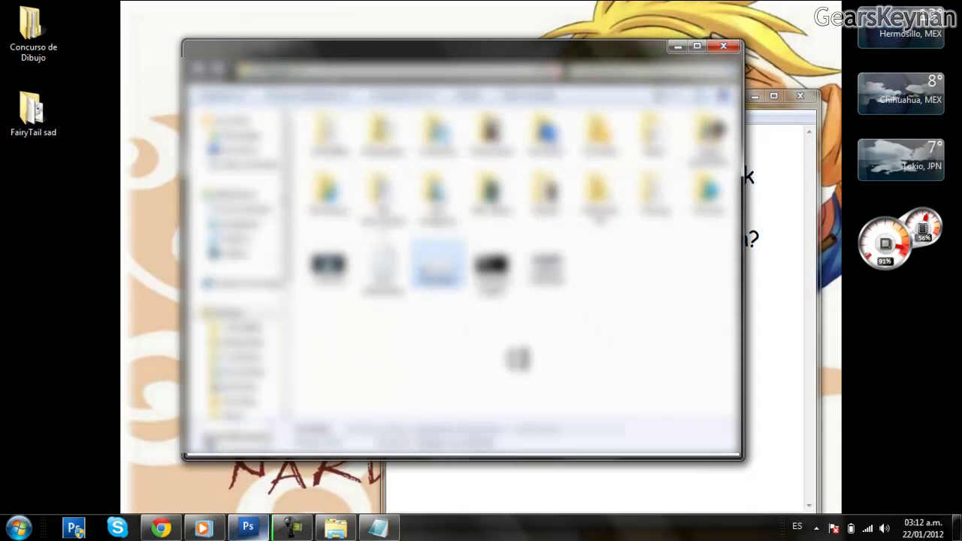
{"action": "key", "text": "Menu"}
{"action": "left_click", "coordinate": [537, 501]}
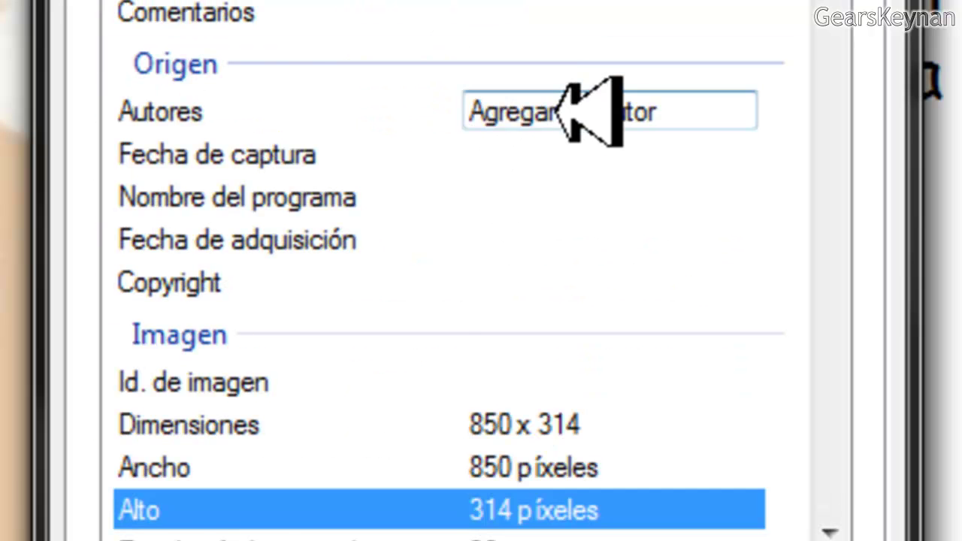
{"action": "scroll", "coordinate": [571, 113], "scroll_direction": "down", "scroll_amount": 2}
{"action": "left_click", "coordinate": [572, 225]}
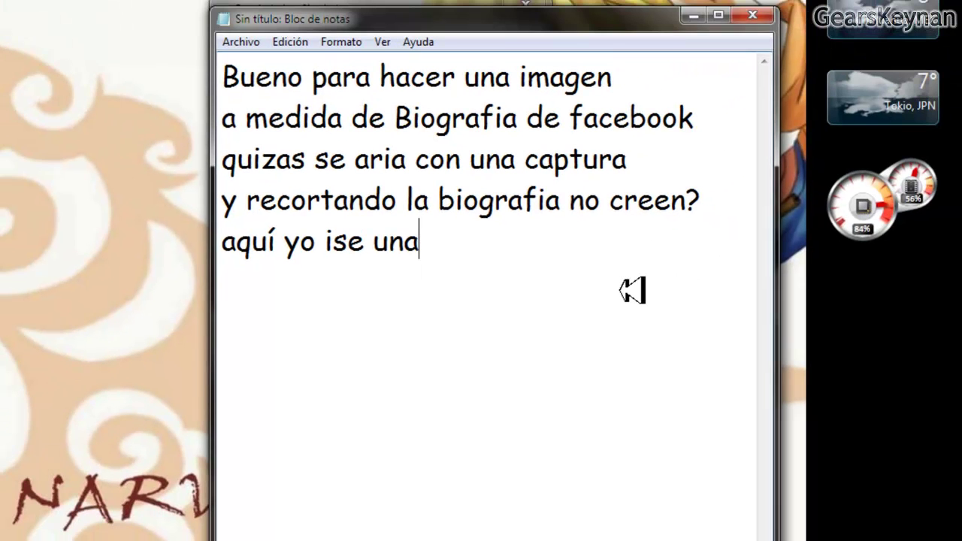
- Add note lines about the 850 x 314 size and the profile-picture square
{"action": "type", "text": "850 x 314 quizas y el cuadrito"}
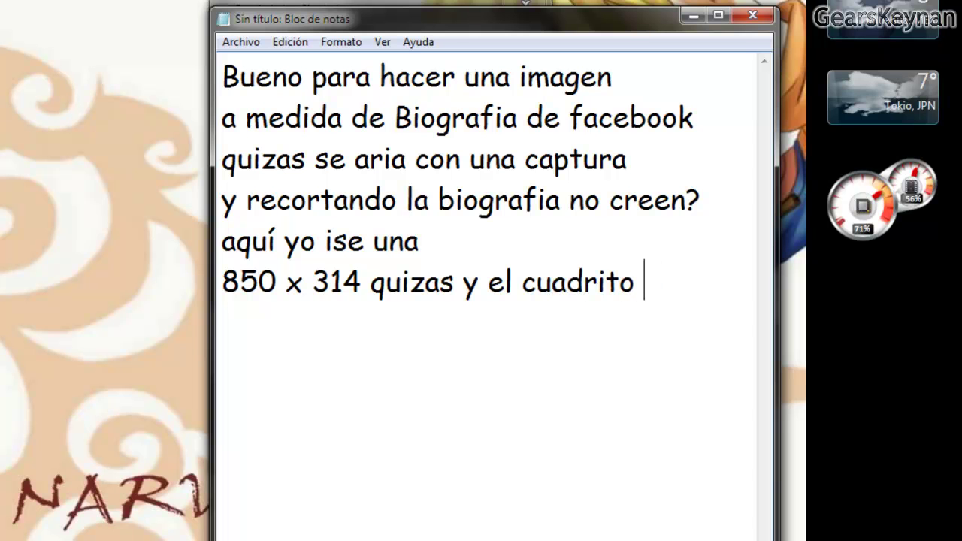
{"action": "type", "text": "imagen"}
{"action": "key", "text": "Return"}
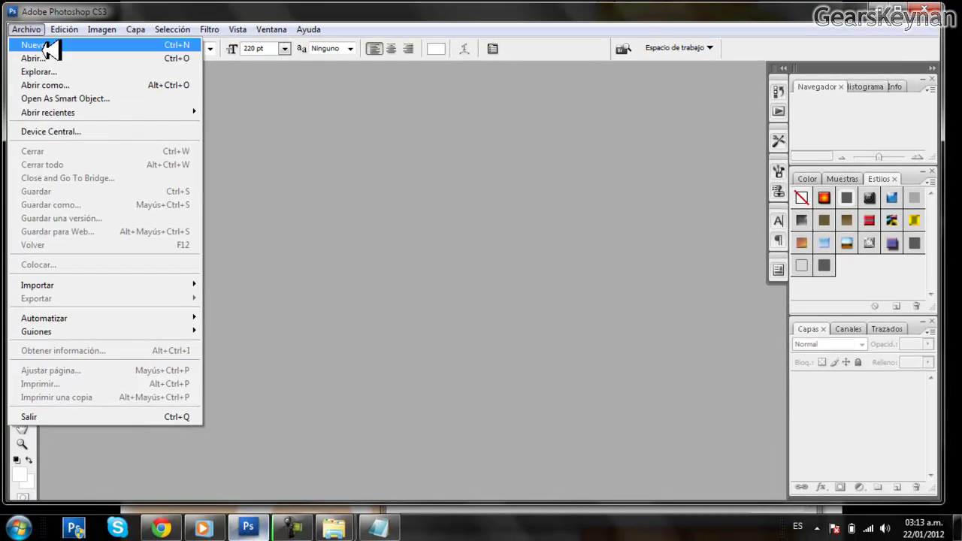
- Create a trial 850 x 314 transparent document, then close it and cancel the Open dialog
{"action": "left_click", "coordinate": [46, 47]}
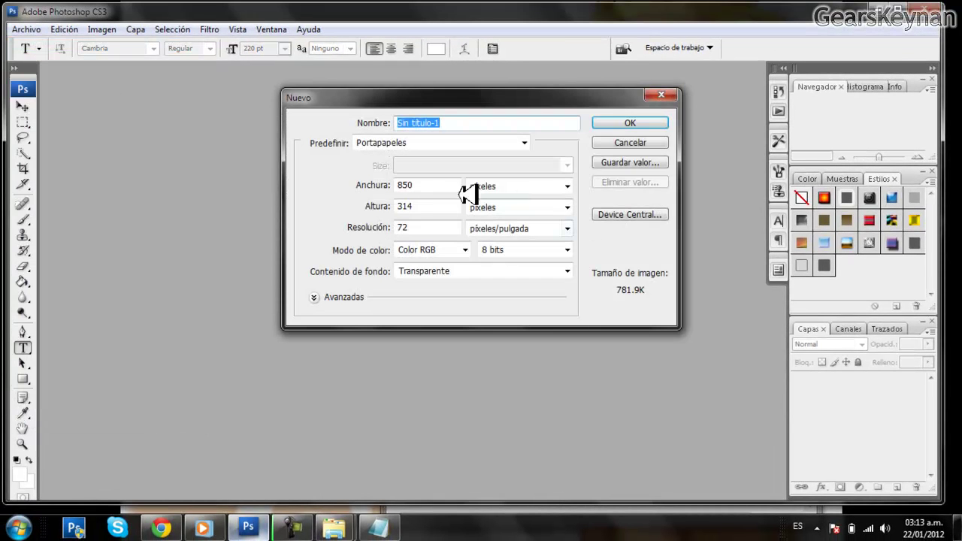
{"action": "left_click", "coordinate": [630, 122]}
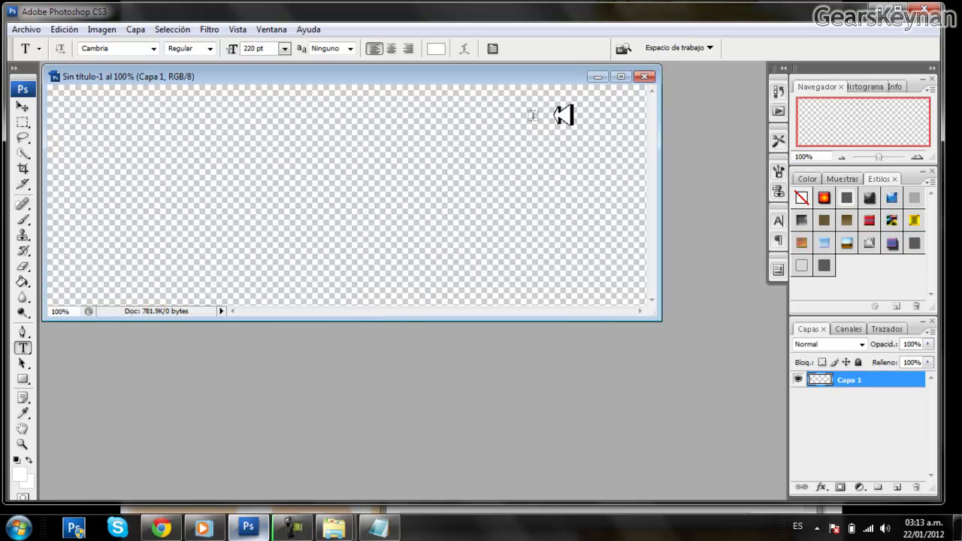
{"action": "left_click", "coordinate": [644, 76]}
{"action": "left_click", "coordinate": [27, 30]}
{"action": "key", "text": "Escape"}
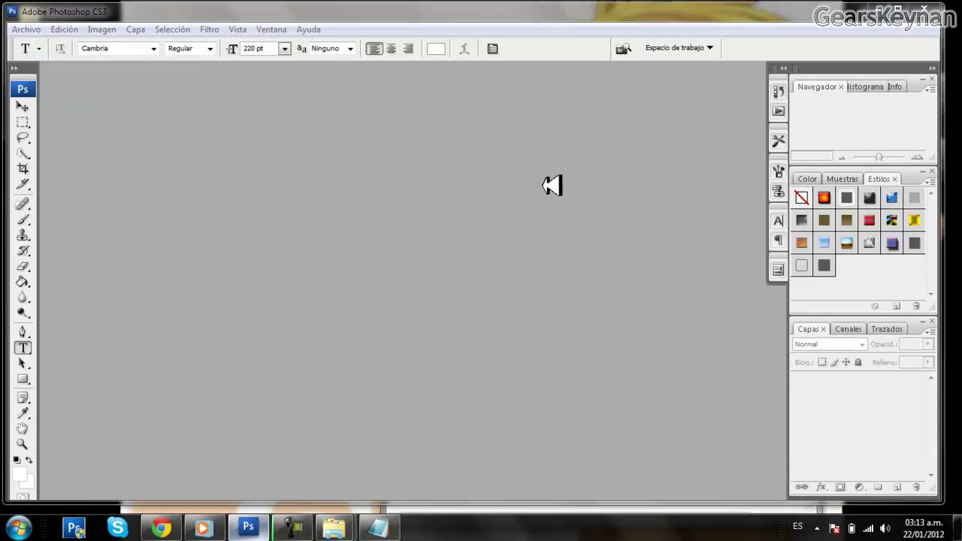
{"action": "double_click", "coordinate": [552, 186]}
{"action": "left_click", "coordinate": [787, 459]}
- Create another new document with a transparent background, then close it
{"action": "left_click", "coordinate": [27, 29]}
{"action": "left_click", "coordinate": [38, 41]}
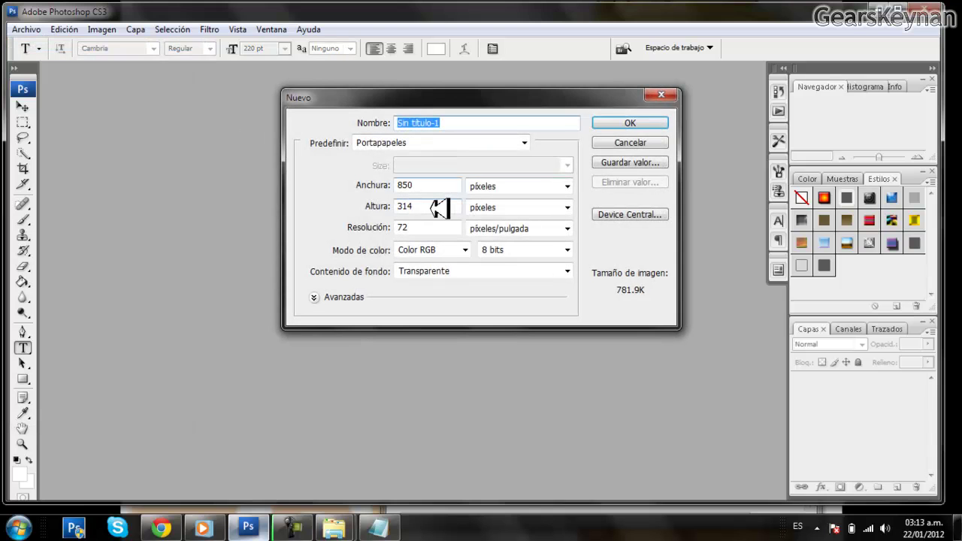
{"action": "left_click", "coordinate": [442, 209]}
{"action": "type", "text": "315"}
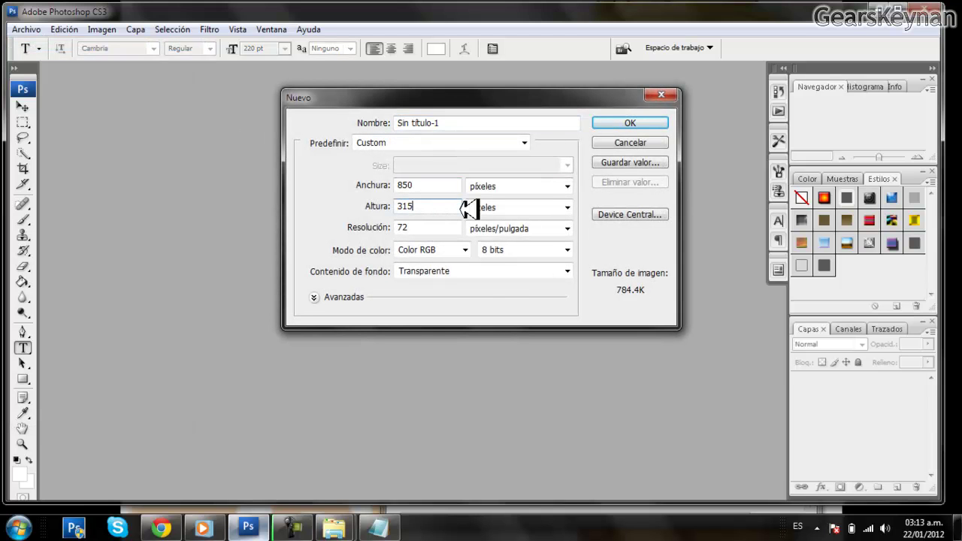
{"action": "left_click", "coordinate": [472, 272]}
{"action": "left_click", "coordinate": [423, 308]}
{"action": "left_click", "coordinate": [630, 123]}
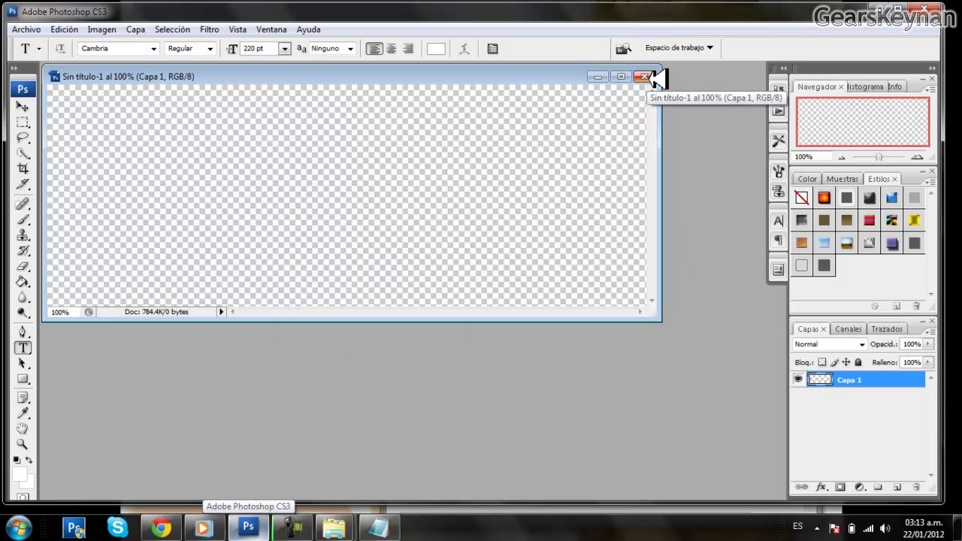
{"action": "left_click", "coordinate": [645, 75]}
- Create the final 850 × 315 pixel document with a white background
{"action": "left_click", "coordinate": [26, 30]}
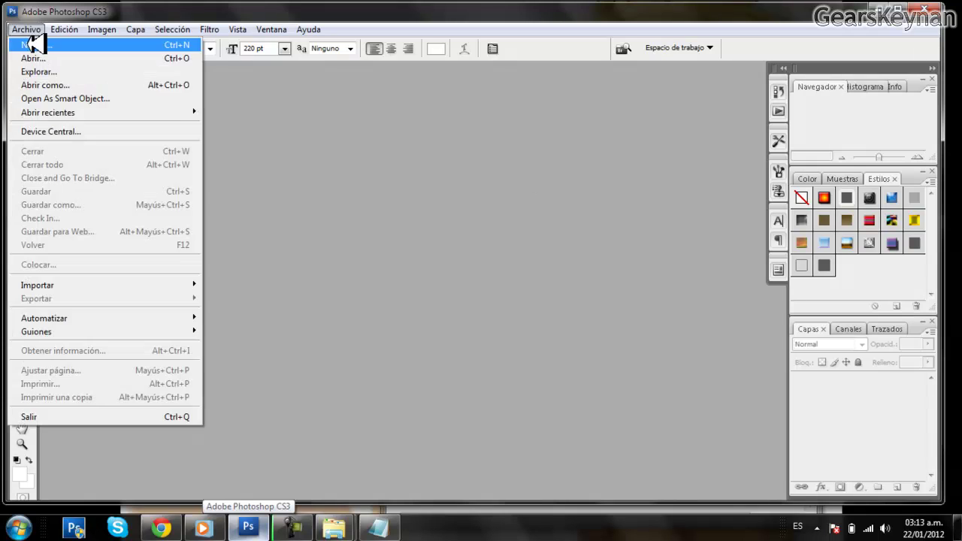
{"action": "left_click", "coordinate": [32, 43]}
{"action": "left_click", "coordinate": [455, 271]}
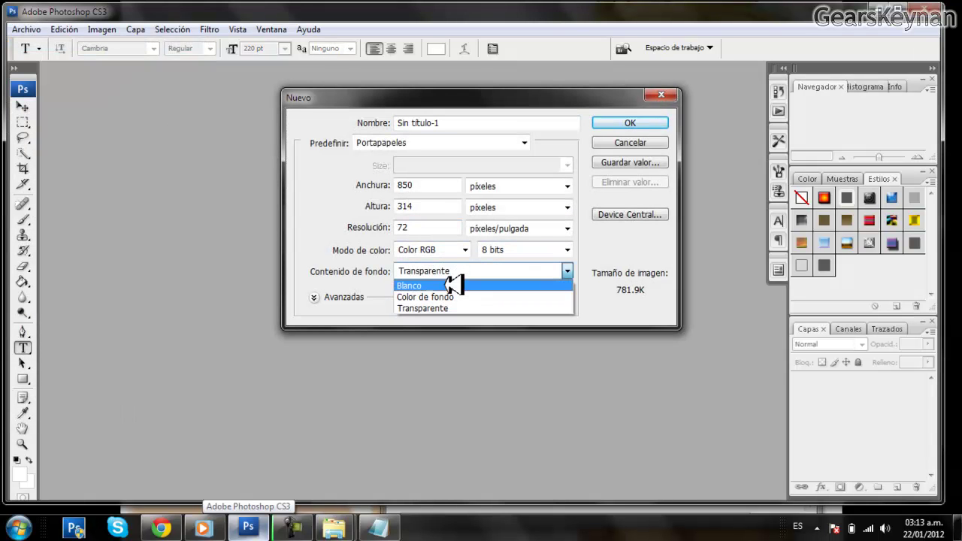
{"action": "left_click", "coordinate": [448, 286]}
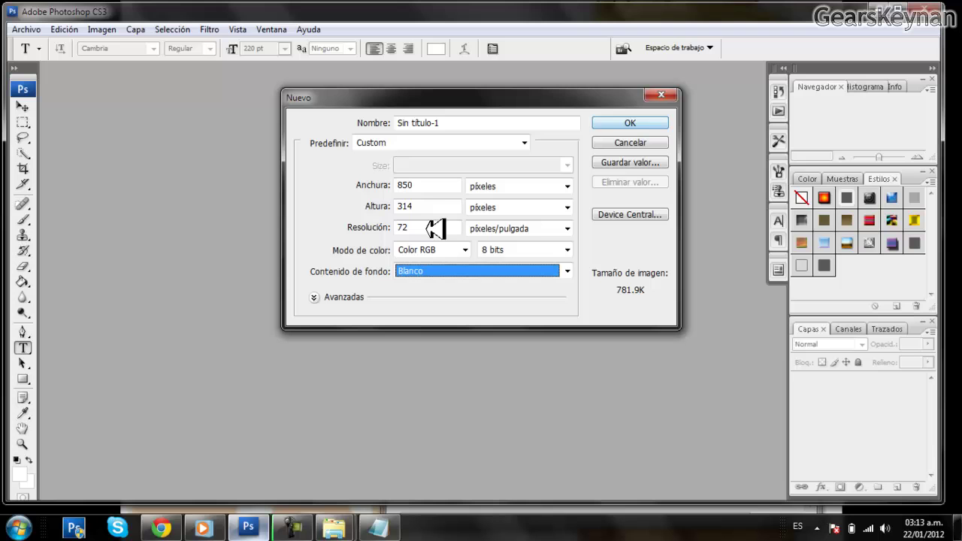
{"action": "left_click", "coordinate": [441, 207]}
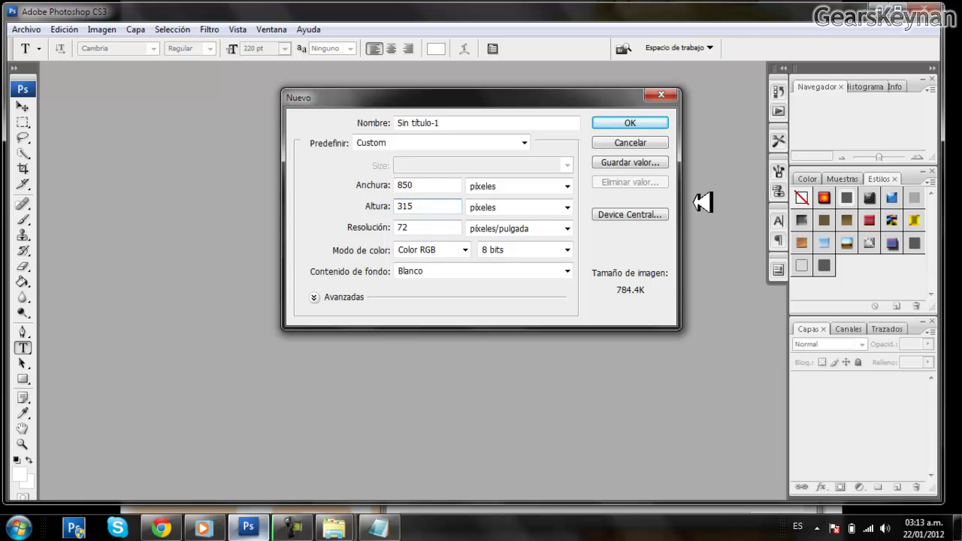
{"action": "key", "text": "Return"}
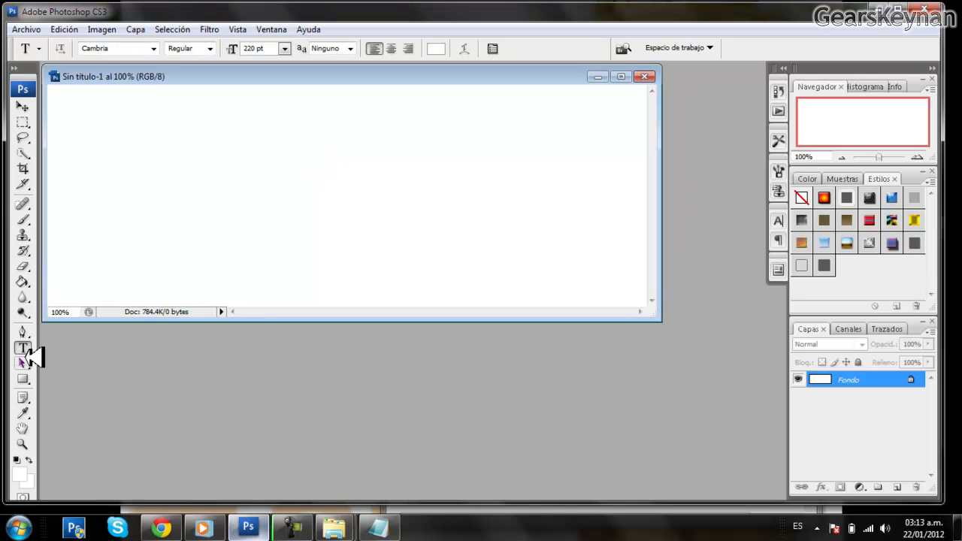
- Switch the Facebook profile to the new Timeline from the Timeline introduction page
{"action": "left_click_drag", "start_coordinate": [662, 320], "coordinate": [724, 366]}
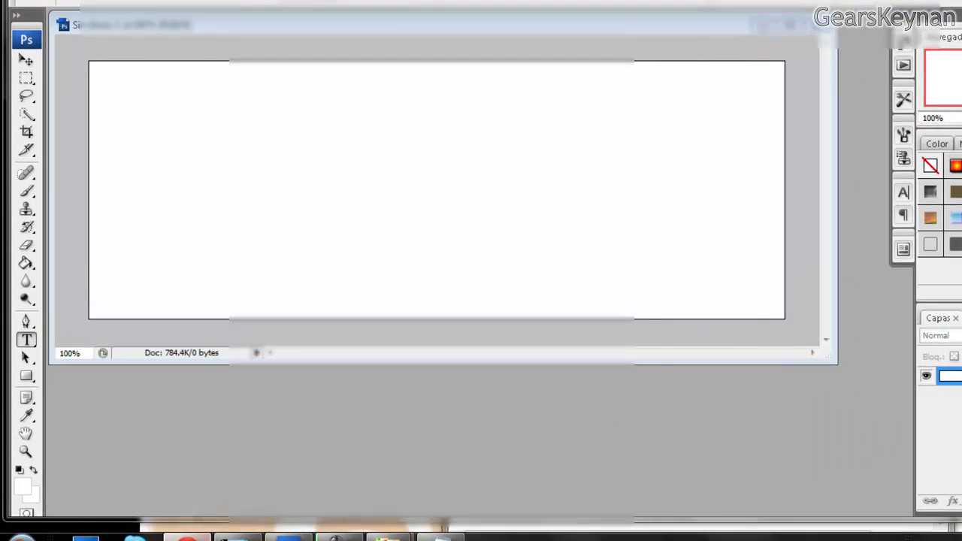
{"action": "left_click", "coordinate": [209, 537]}
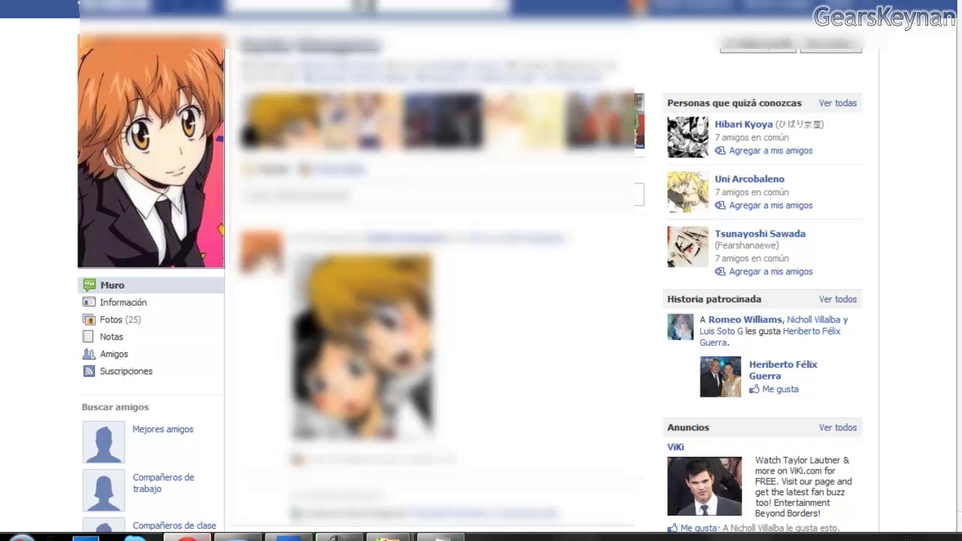
{"action": "left_click", "coordinate": [364, 6]}
{"action": "left_click", "coordinate": [388, 36]}
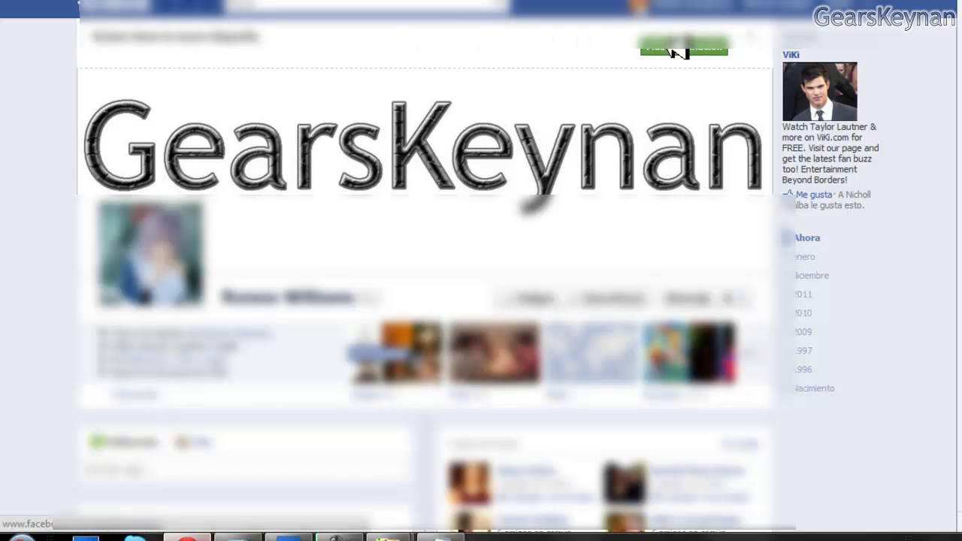
{"action": "left_click", "coordinate": [677, 45]}
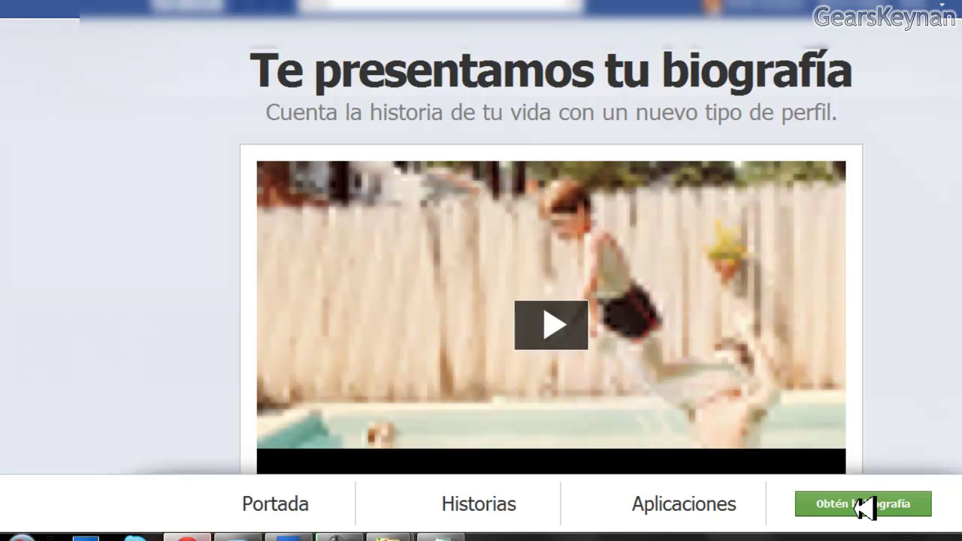
{"action": "left_click", "coordinate": [862, 506]}
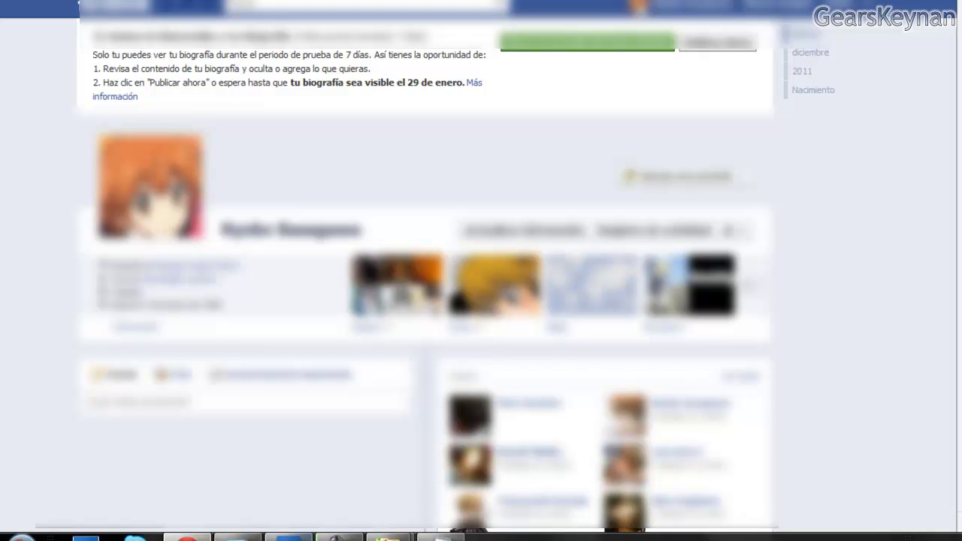
- Return to the blank Photoshop canvas, closing the videos folder window
{"action": "left_click", "coordinate": [289, 537]}
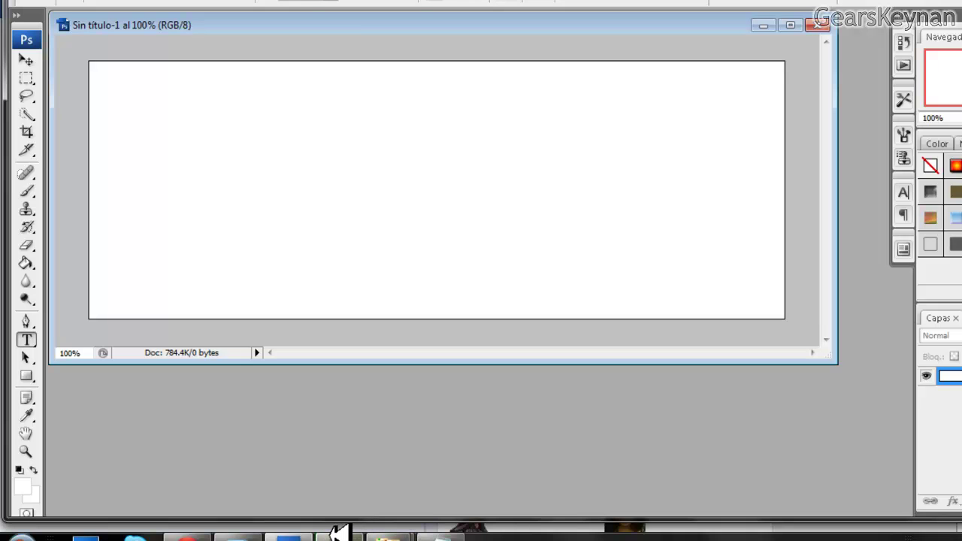
{"action": "mouse_move", "coordinate": [340, 537]}
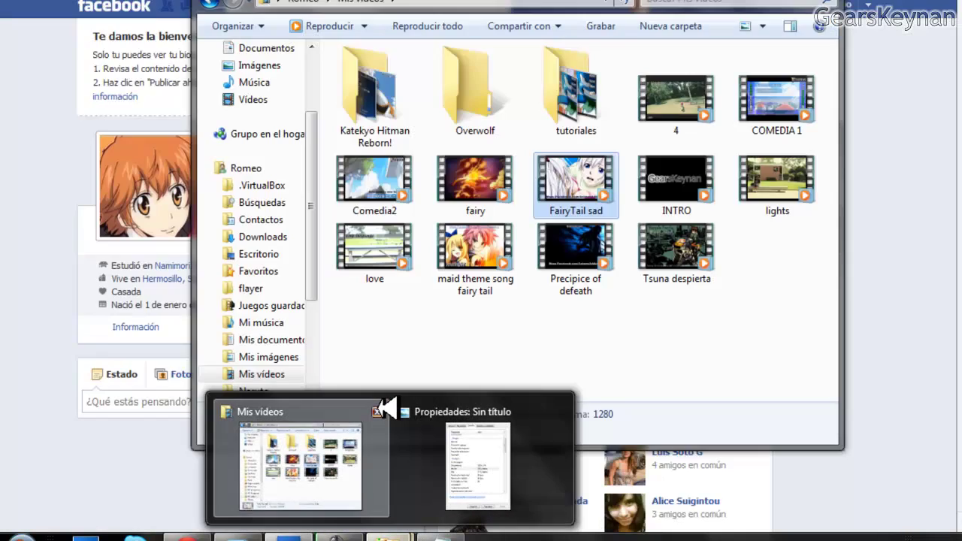
{"action": "left_click", "coordinate": [378, 411]}
{"action": "left_click", "coordinate": [471, 410]}
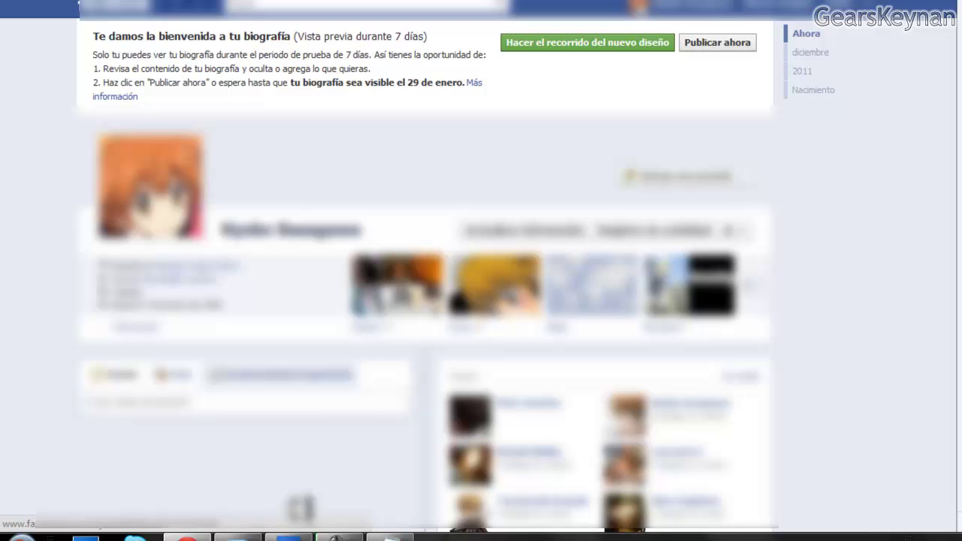
- Marquee a box near the canvas's bottom-left, free-transform it to profile-photo size, and add a new layer
{"action": "left_click", "coordinate": [289, 539]}
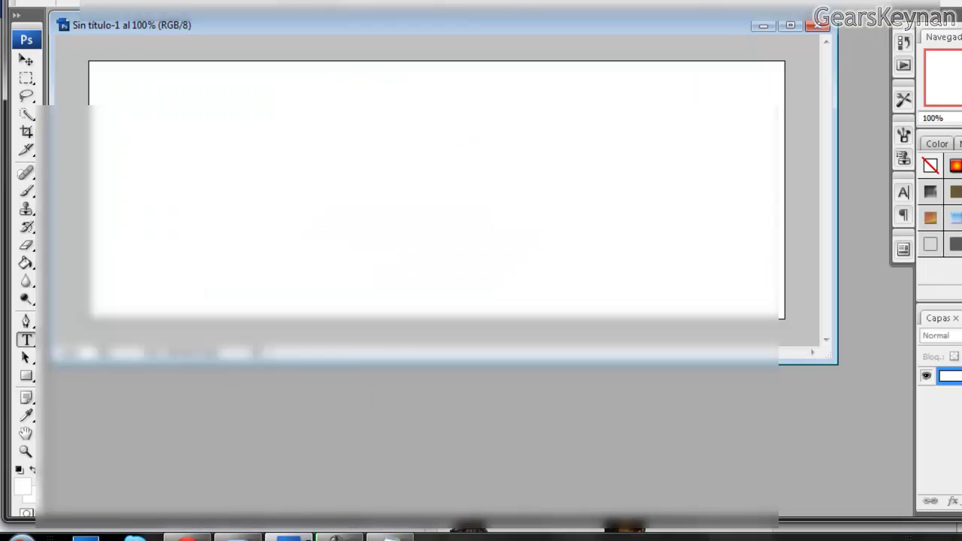
{"action": "left_click", "coordinate": [26, 78]}
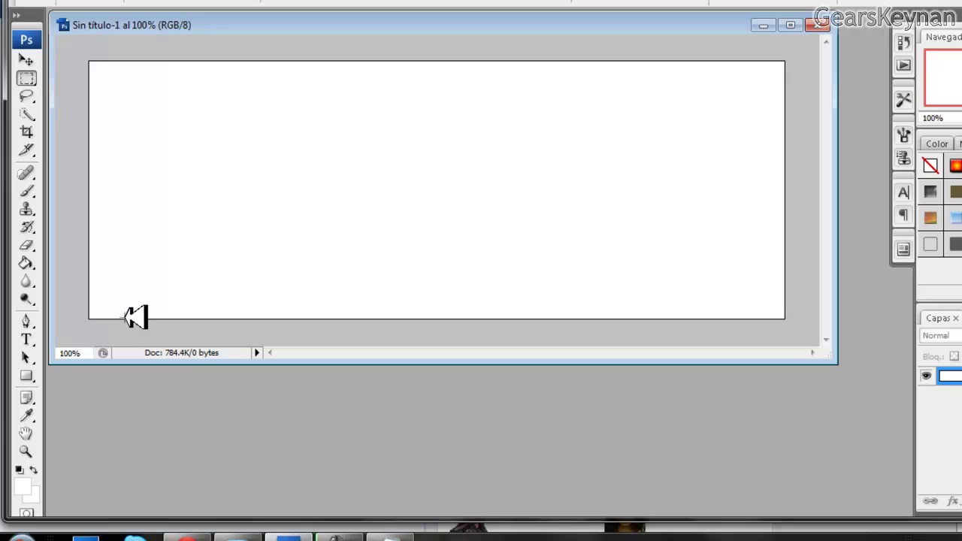
{"action": "left_click_drag", "start_coordinate": [131, 238], "coordinate": [233, 240]}
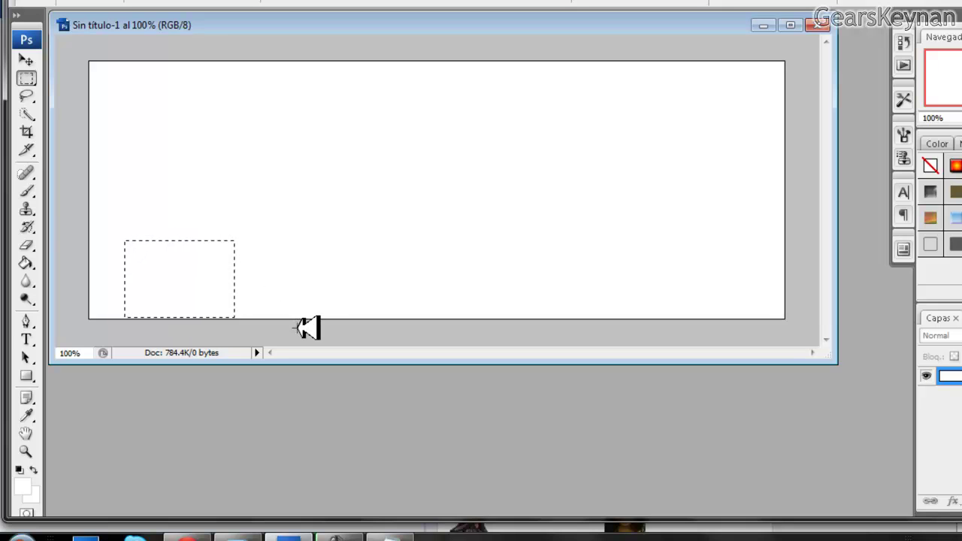
{"action": "right_click", "coordinate": [164, 260]}
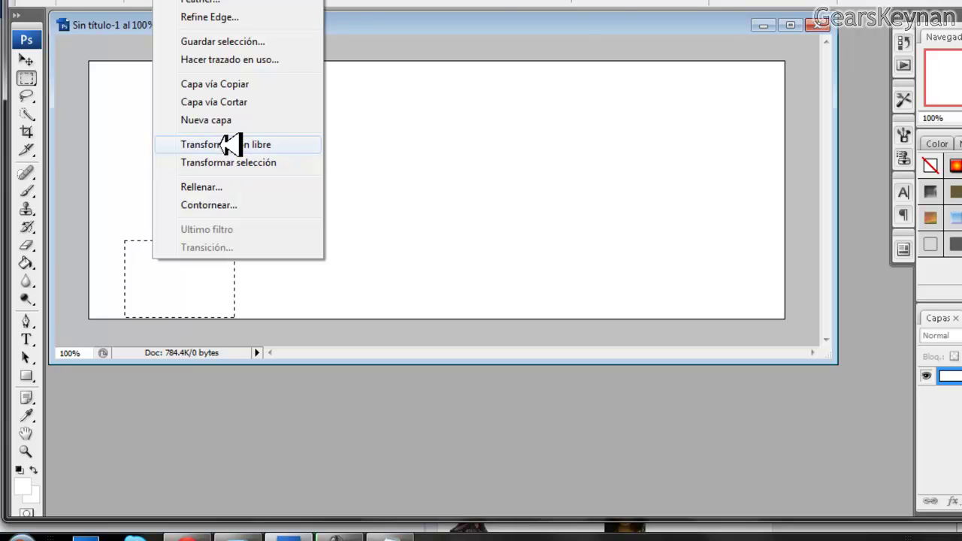
{"action": "left_click", "coordinate": [231, 144]}
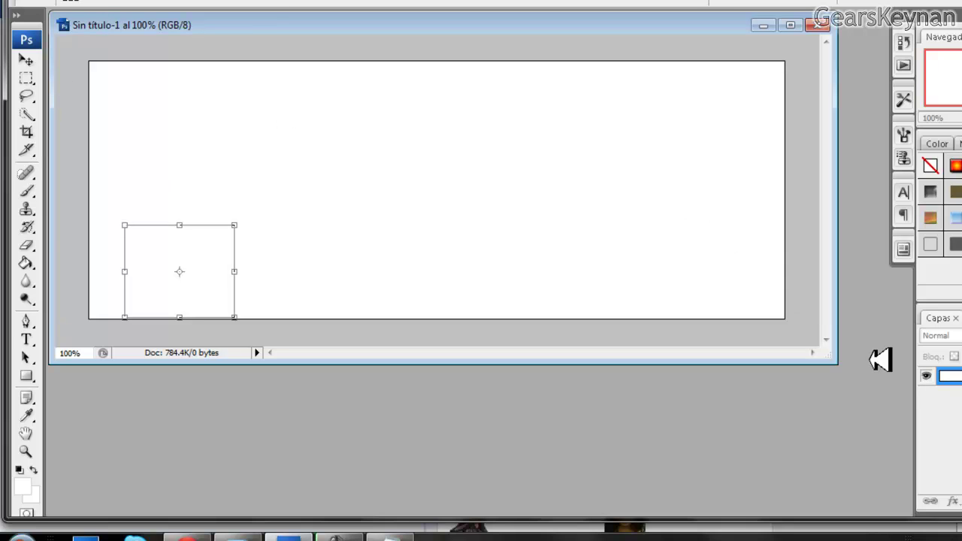
{"action": "key", "text": "m"}
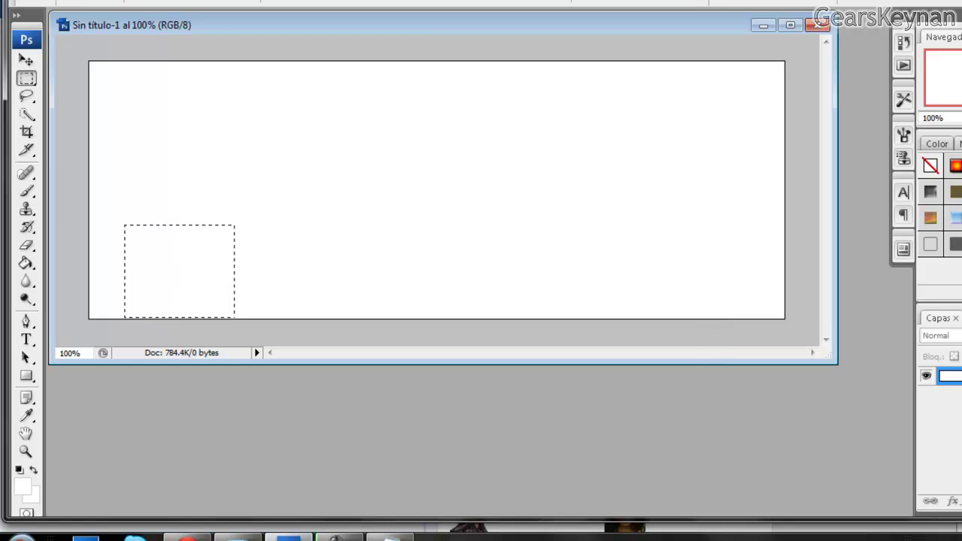
{"action": "key", "text": "ctrl+j"}
- Stroke the profile-photo box with a 3 px sky-blue outline, then choose Save
{"action": "right_click", "coordinate": [212, 250]}
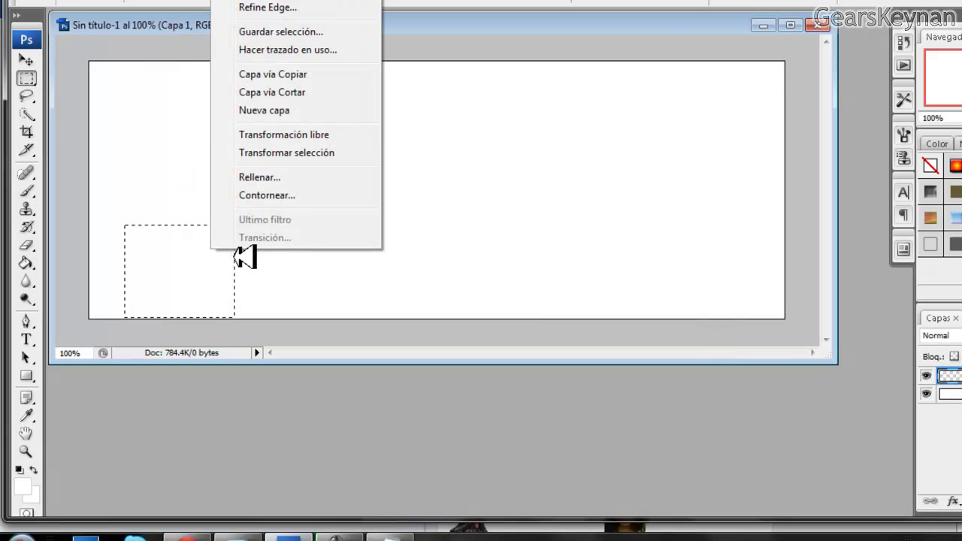
{"action": "left_click", "coordinate": [308, 196]}
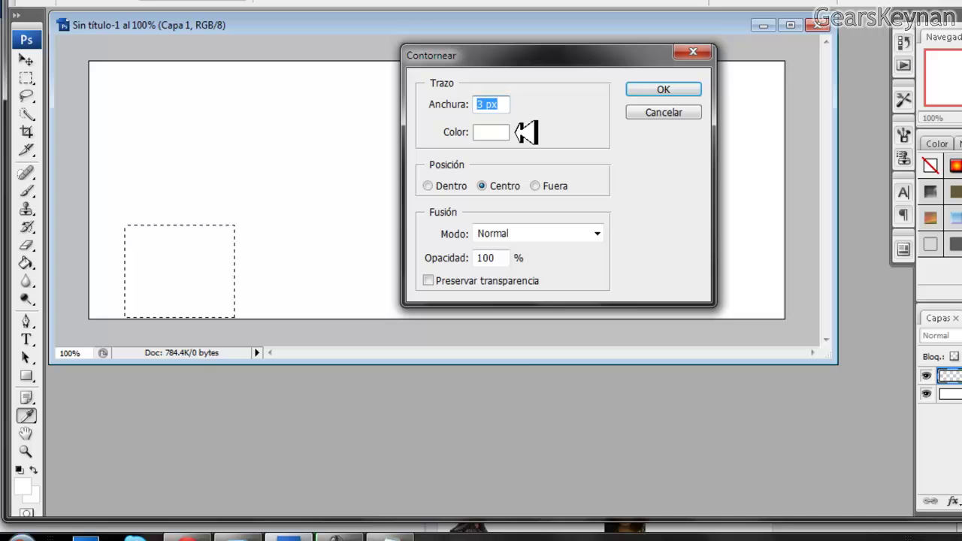
{"action": "left_click", "coordinate": [500, 133]}
{"action": "left_click_drag", "start_coordinate": [743, 393], "coordinate": [743, 406]}
{"action": "left_click", "coordinate": [691, 339]}
{"action": "left_click", "coordinate": [723, 350]}
{"action": "left_click", "coordinate": [705, 316]}
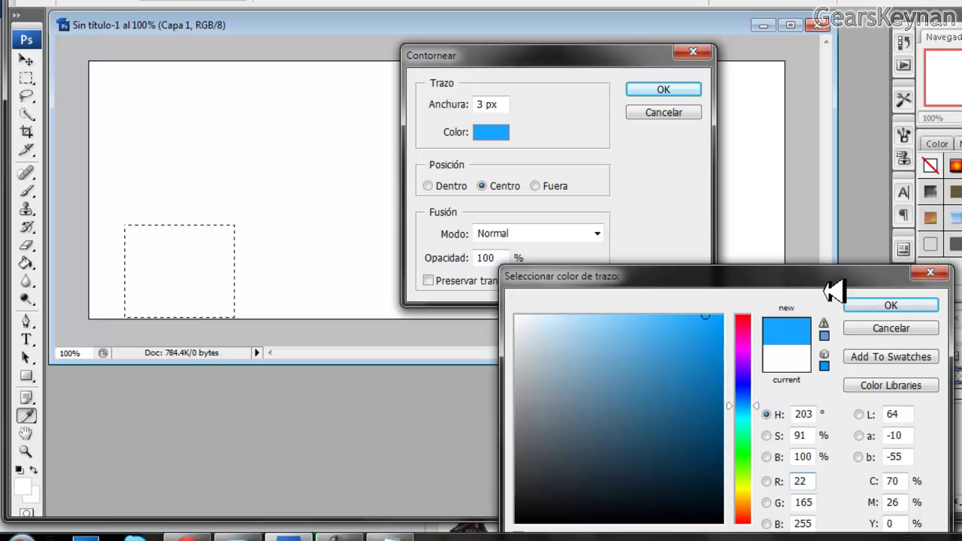
{"action": "left_click", "coordinate": [858, 304]}
{"action": "left_click", "coordinate": [680, 89]}
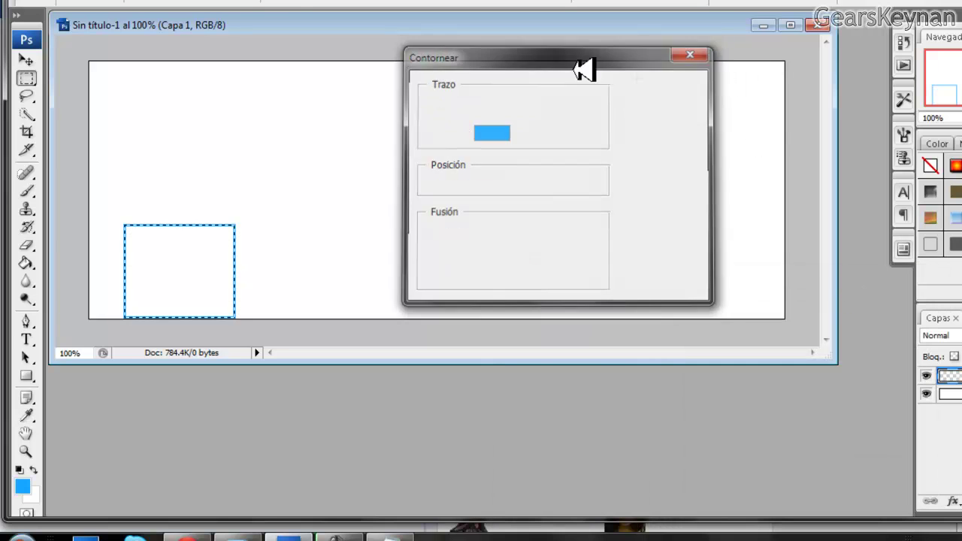
{"action": "left_click", "coordinate": [19, 0]}
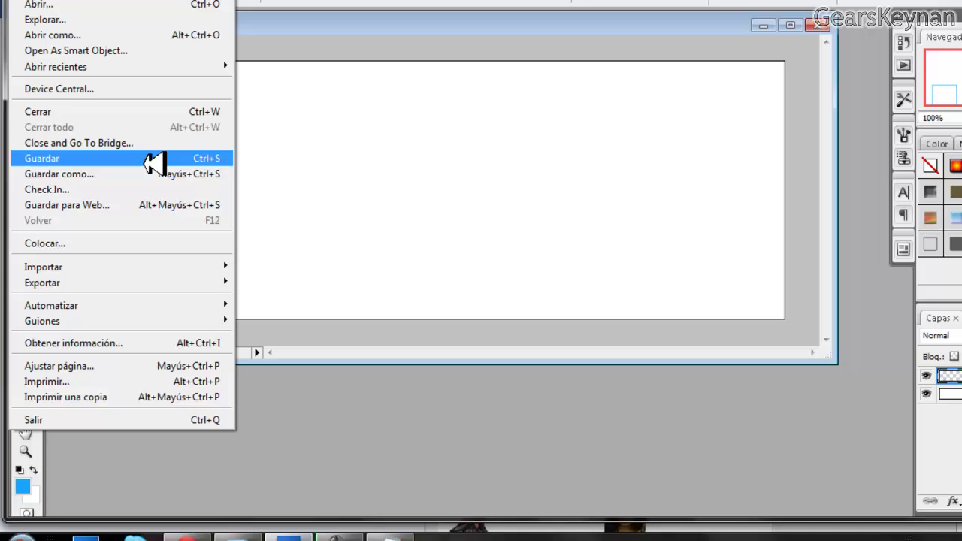
{"action": "left_click", "coordinate": [151, 157]}
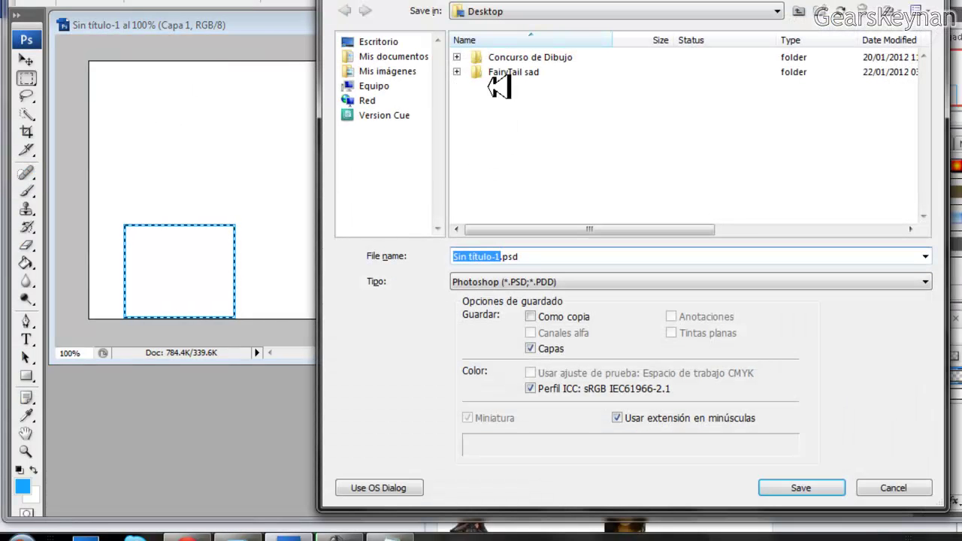
- Save the banner to the Desktop as JPEG 'Sin título-1.jpg' with default quality settings
{"action": "left_click", "coordinate": [406, 43]}
{"action": "left_click", "coordinate": [549, 281]}
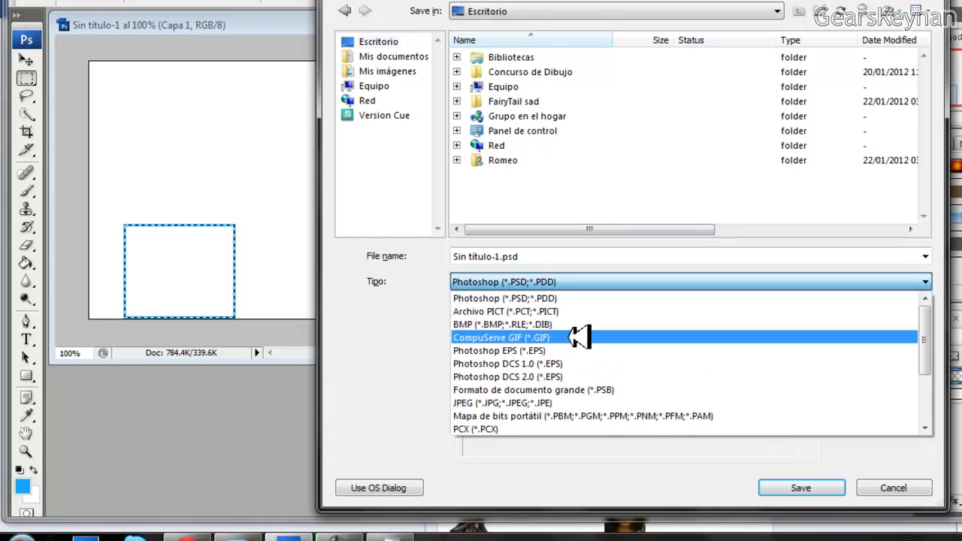
{"action": "left_click", "coordinate": [576, 403]}
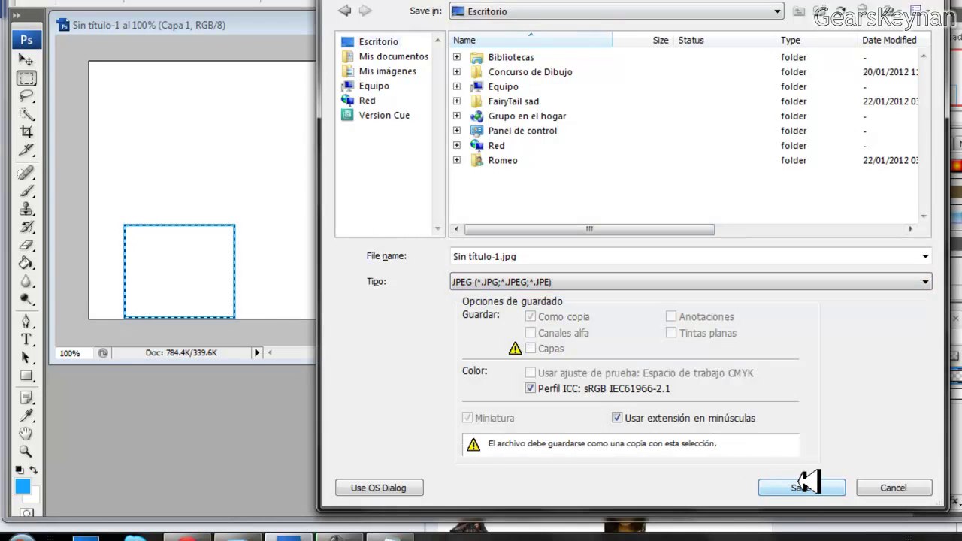
{"action": "left_click", "coordinate": [808, 486]}
{"action": "left_click", "coordinate": [667, 91]}
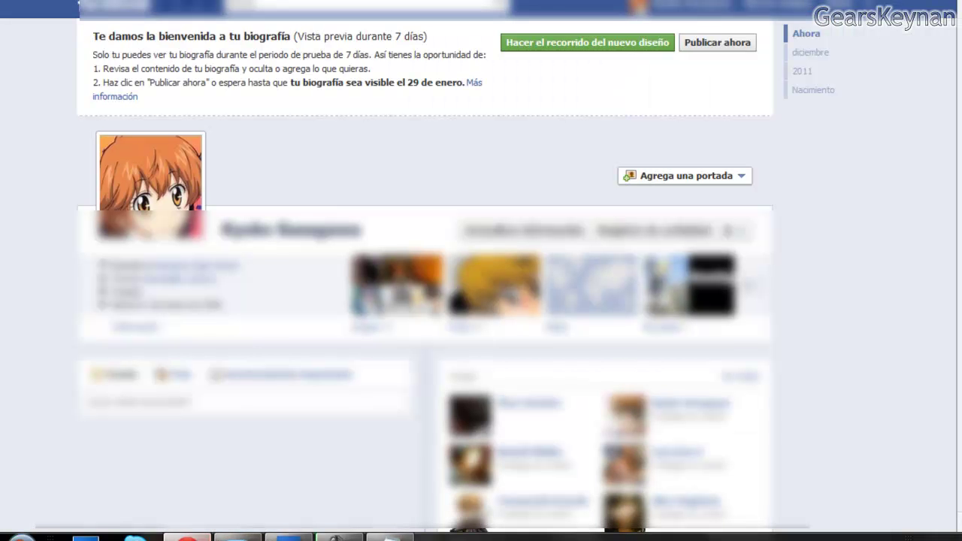
- Upload Sin título-1.jpg from the Desktop as the Facebook cover photo, then bring Notepad forward
{"action": "left_click", "coordinate": [735, 174]}
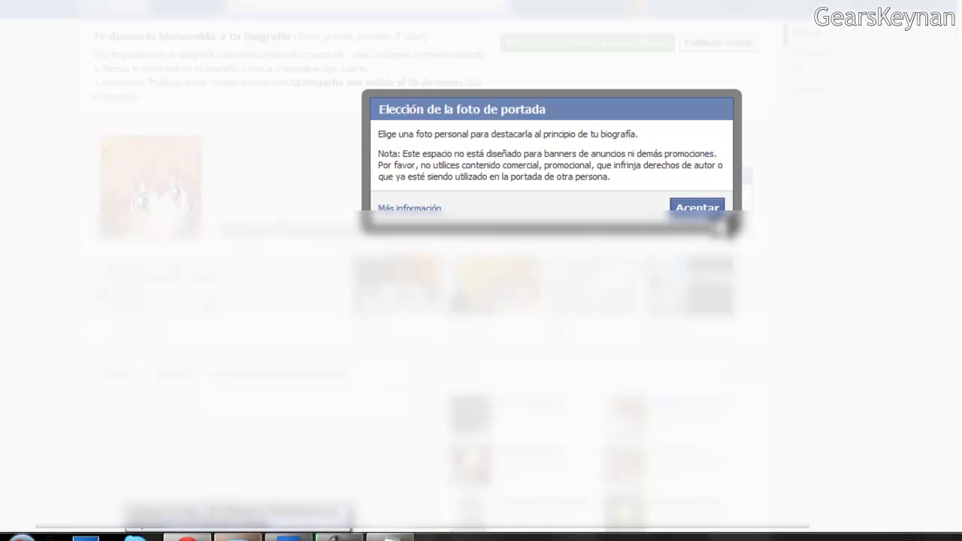
{"action": "left_click", "coordinate": [714, 206]}
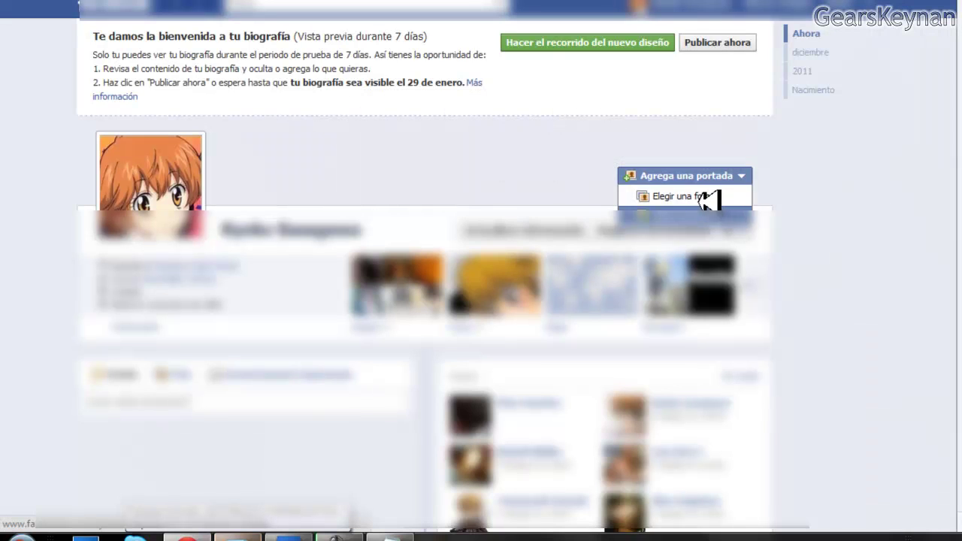
{"action": "left_click", "coordinate": [713, 197]}
{"action": "mouse_move", "coordinate": [125, 52]}
{"action": "left_mouse_down"}
{"action": "mouse_move", "coordinate": [128, 101]}
{"action": "mouse_move", "coordinate": [120, 39]}
{"action": "left_mouse_up"}
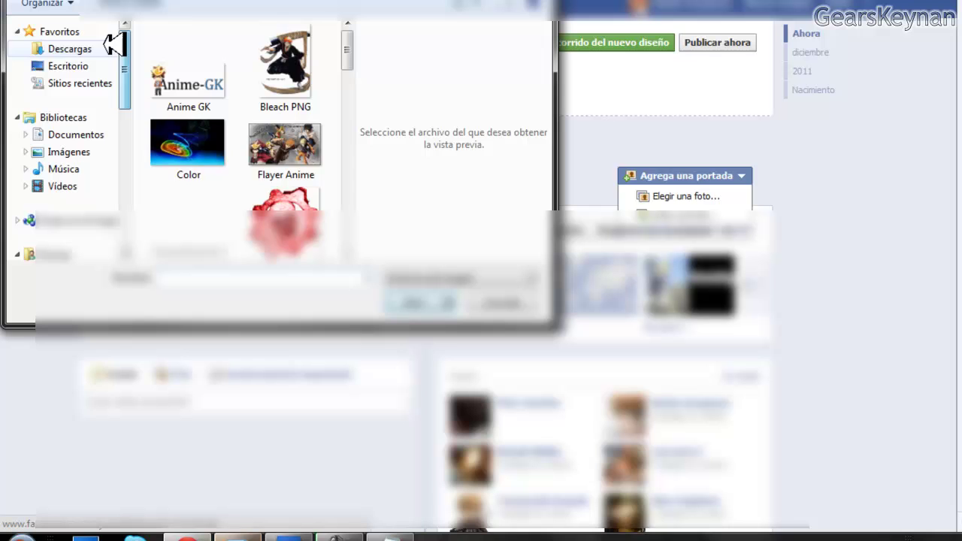
{"action": "left_click", "coordinate": [113, 65]}
{"action": "left_click", "coordinate": [316, 129]}
{"action": "scroll", "coordinate": [307, 204], "scroll_direction": "down", "scroll_amount": 3}
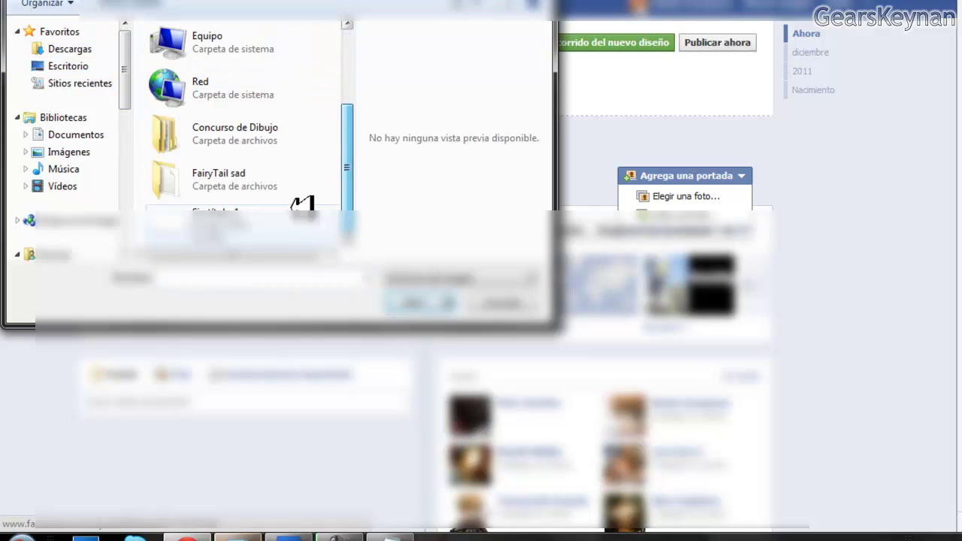
{"action": "double_click", "coordinate": [307, 207]}
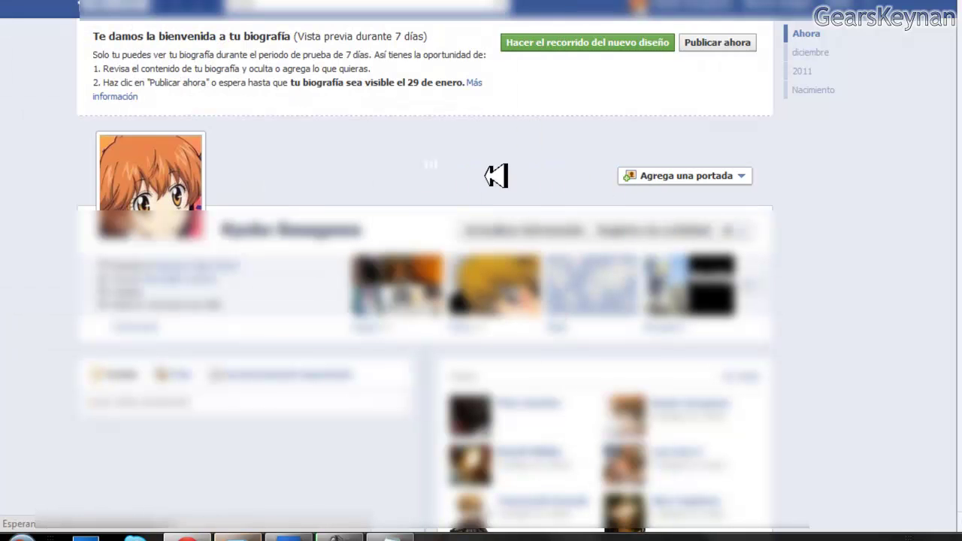
{"action": "left_click", "coordinate": [481, 538]}
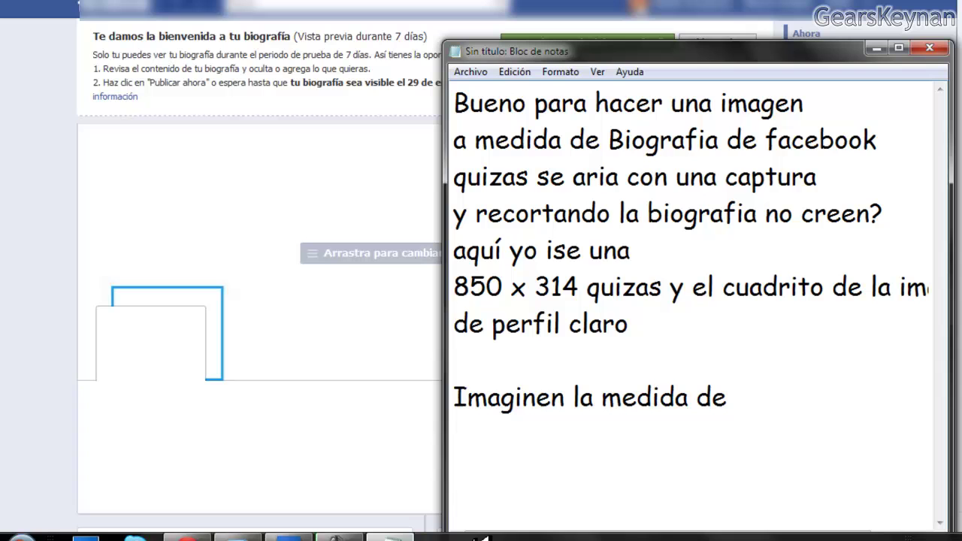
- Type 'Imaginen la medida de el cuadro para poder ponerle estilo' and 'Primero el cuadro de la imagen claro'
{"action": "type", "text": "uadro "}
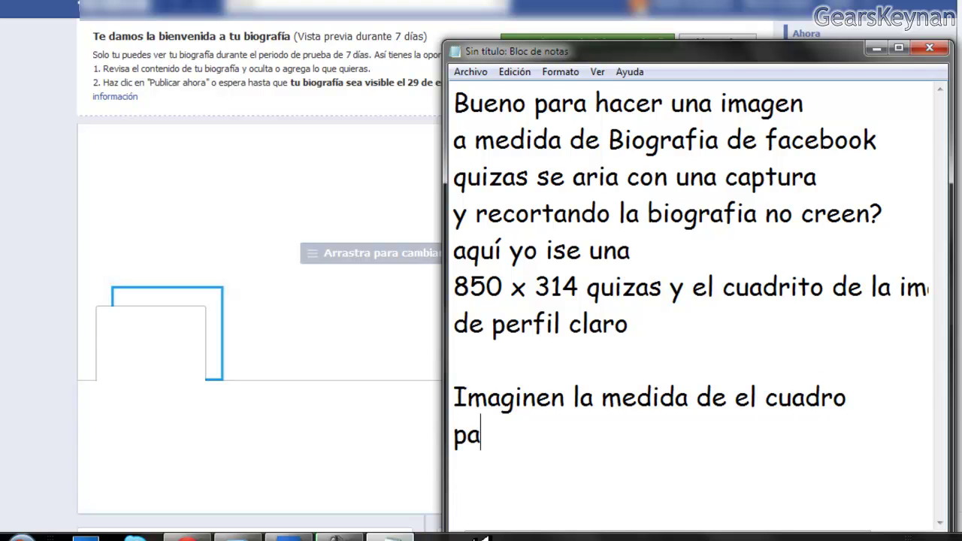
{"action": "type", "text": "para poder ponerle estilo"}
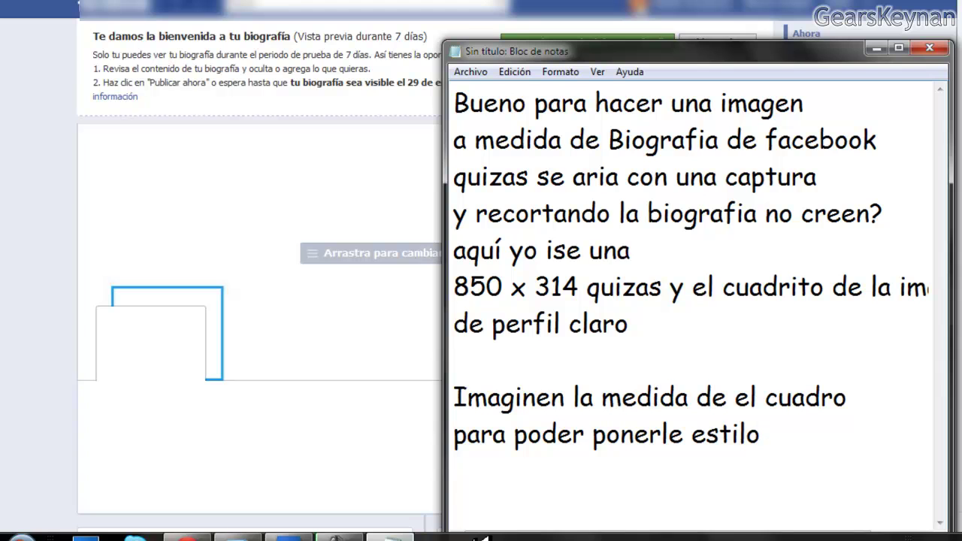
{"action": "type", "text": "Primero el cuadro de la i"}
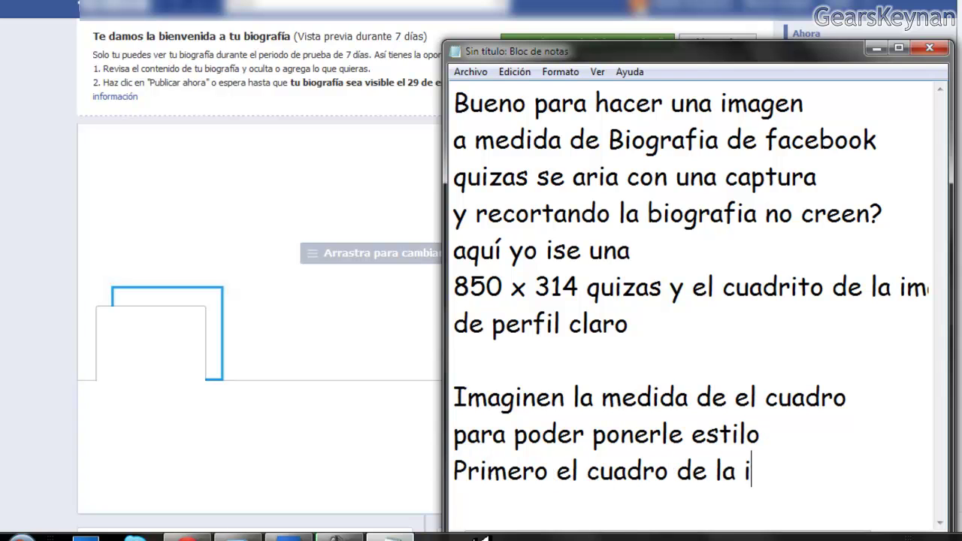
{"action": "type", "text": "magen claro"}
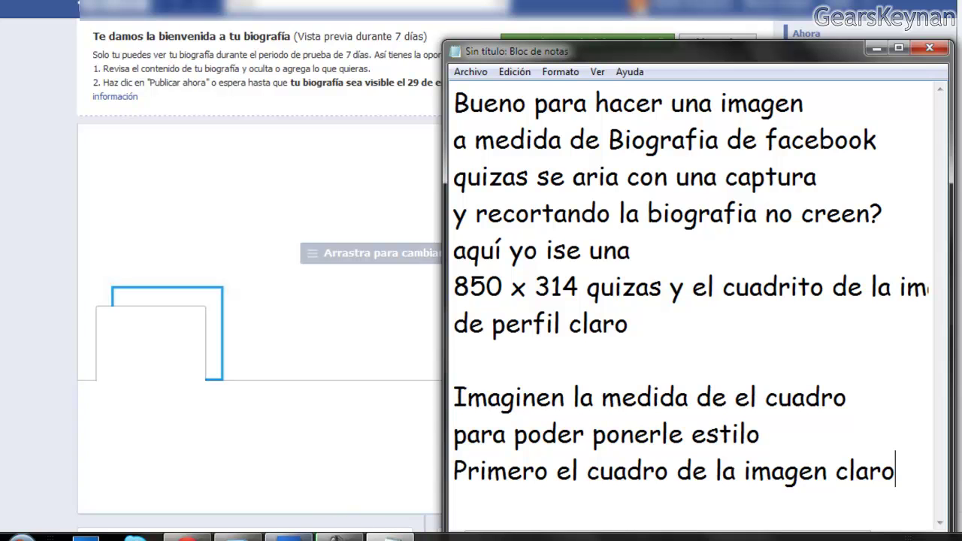
- Free-transform the box selection to nudge its position slightly, then delete layer Capa 1
{"action": "left_click", "coordinate": [288, 535]}
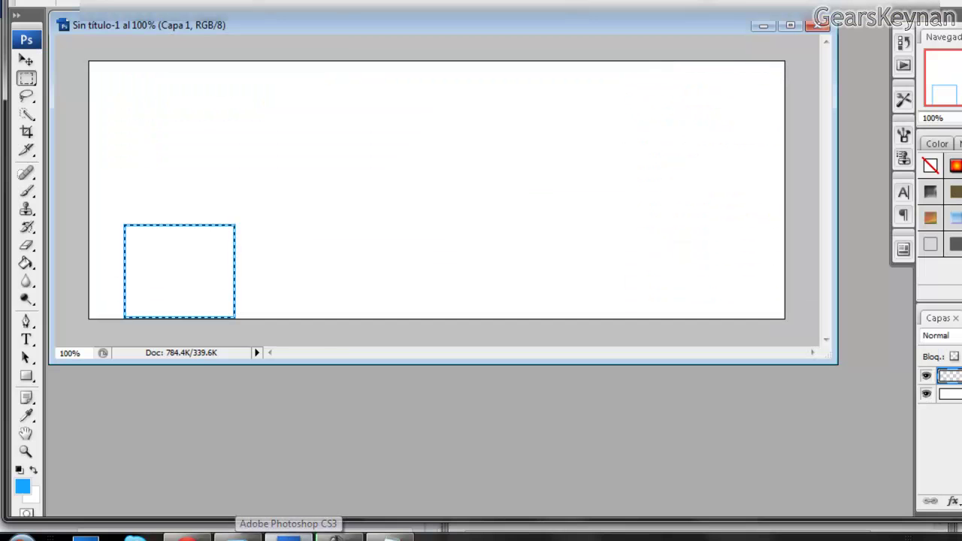
{"action": "right_click", "coordinate": [218, 259]}
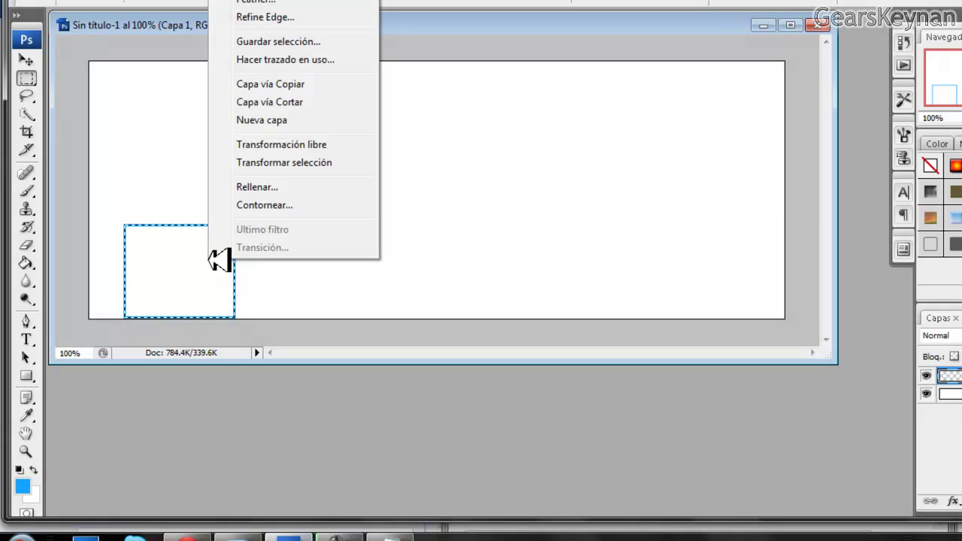
{"action": "left_click", "coordinate": [299, 145]}
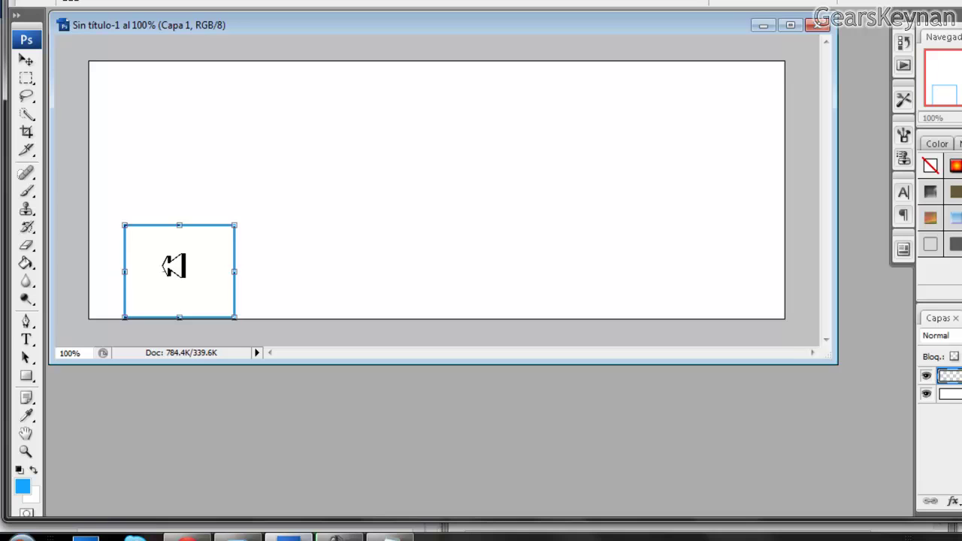
{"action": "left_click_drag", "start_coordinate": [165, 249], "coordinate": [168, 244]}
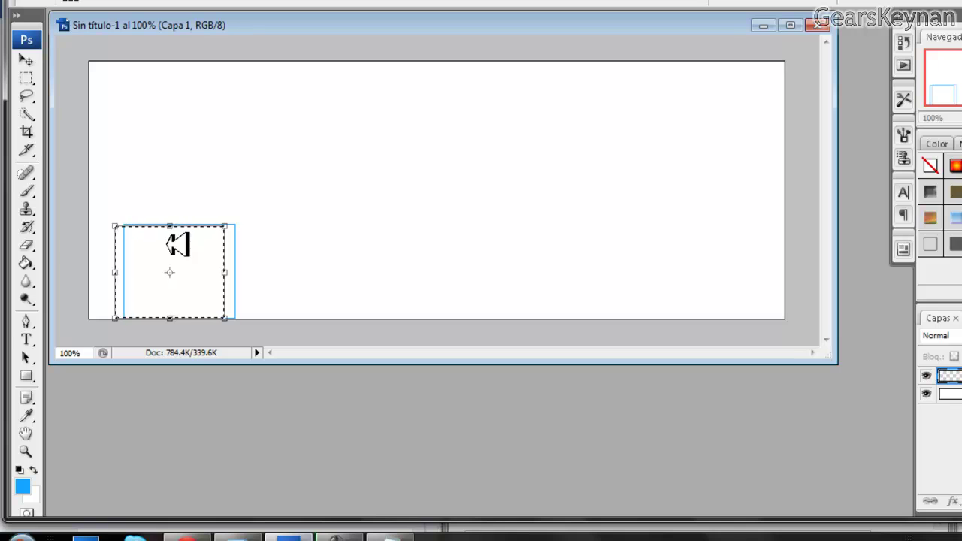
{"action": "left_click_drag", "start_coordinate": [170, 245], "coordinate": [183, 244]}
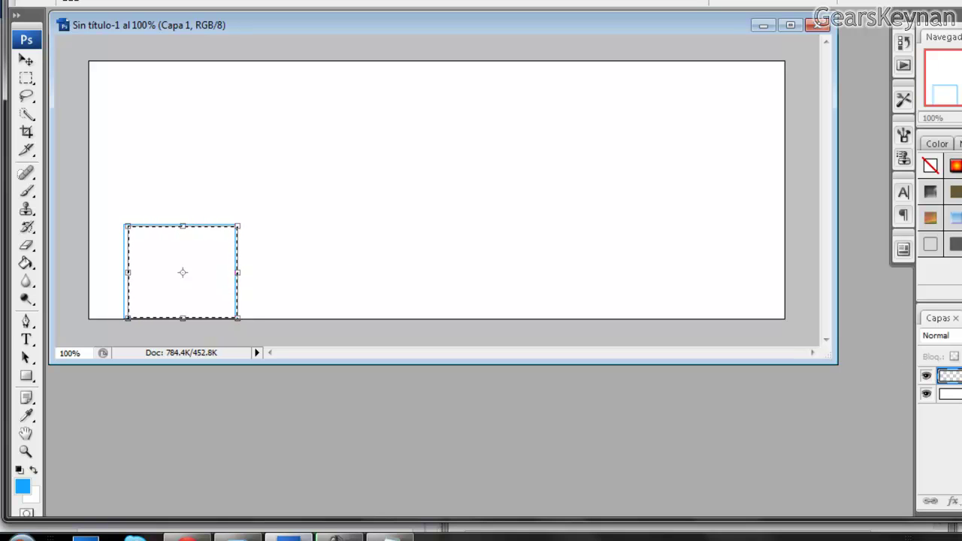
{"action": "key", "text": "Return"}
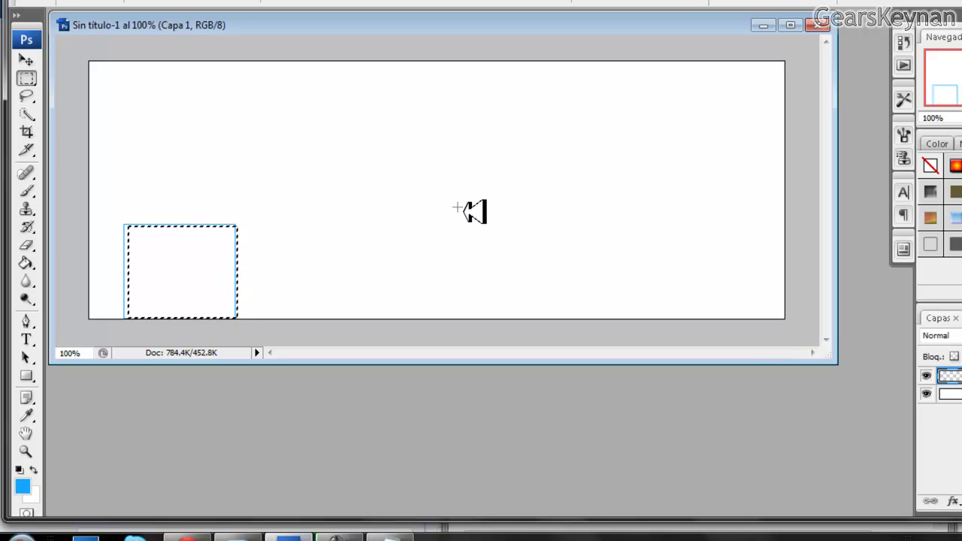
{"action": "key", "text": "Delete"}
{"action": "key", "text": "Return"}
- Try moving the locked background, dismiss the error, and return to the Rectangular Marquee
{"action": "left_click", "coordinate": [26, 60]}
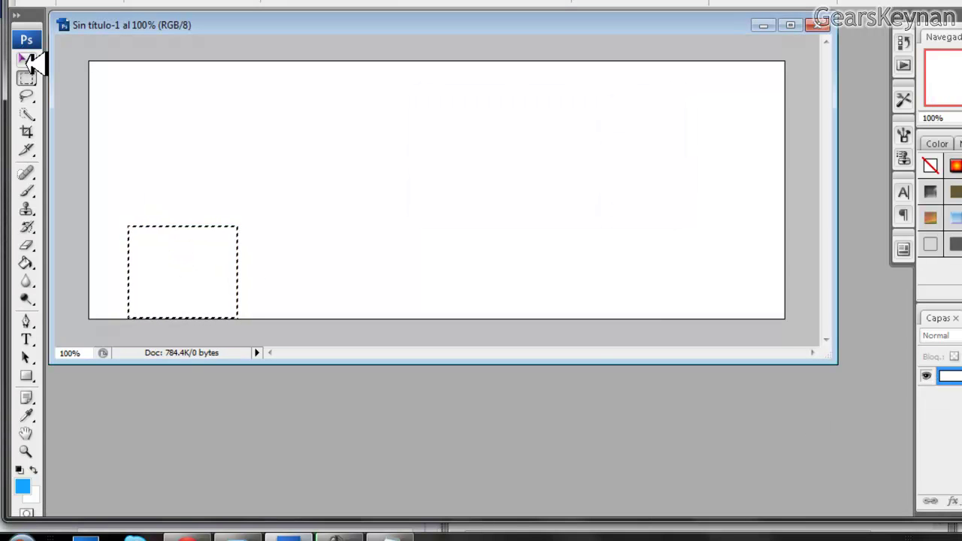
{"action": "left_click", "coordinate": [185, 263]}
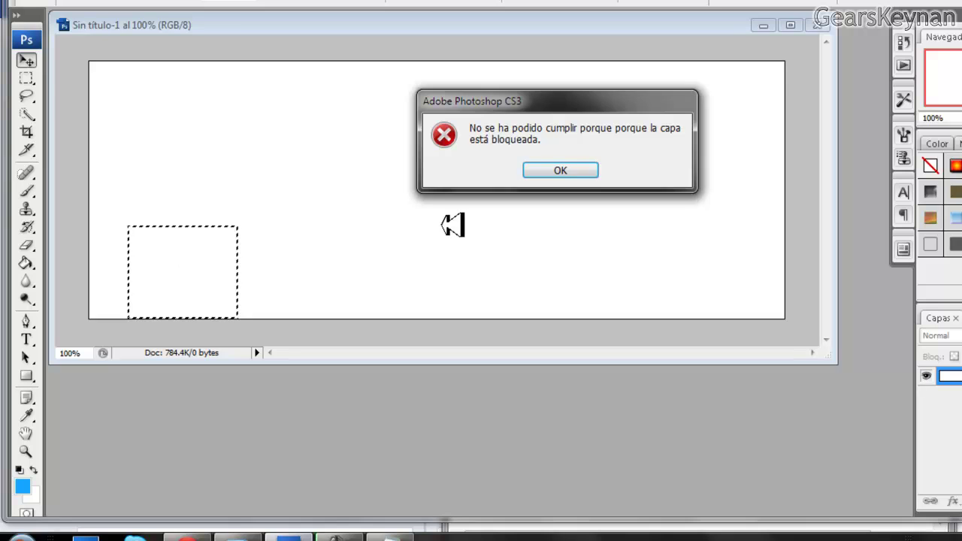
{"action": "left_click", "coordinate": [572, 169]}
{"action": "left_click", "coordinate": [26, 78]}
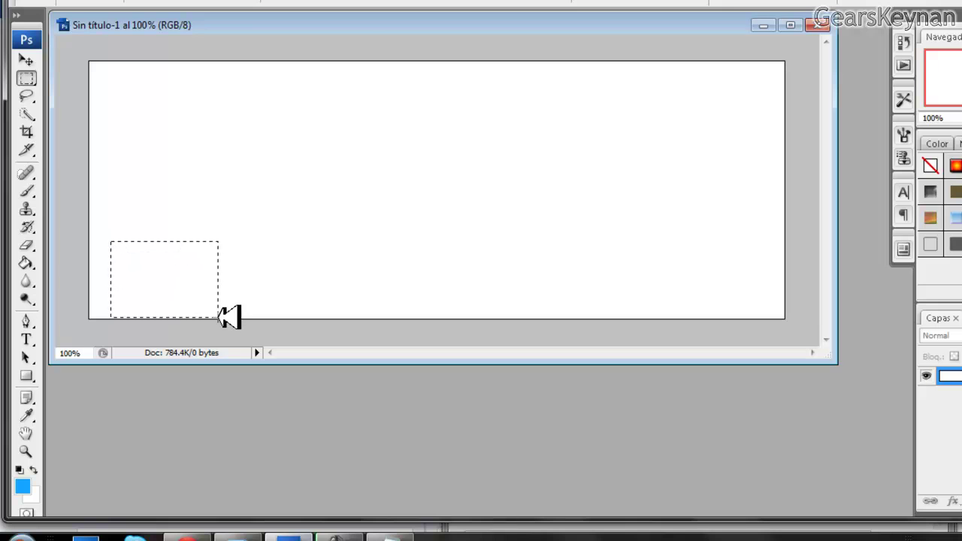
- Stroke the box selection with a 3 px blue outline
{"action": "right_click", "coordinate": [209, 283]}
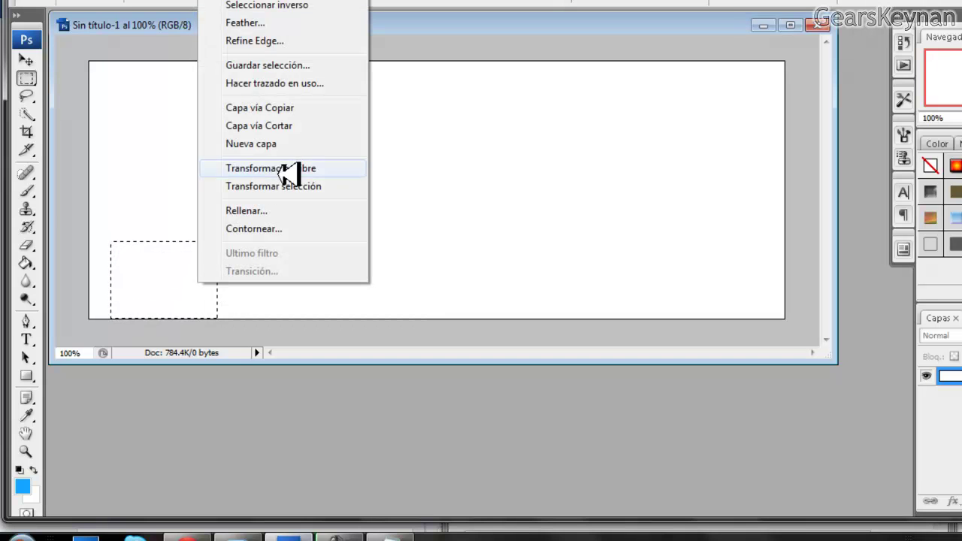
{"action": "left_click", "coordinate": [290, 225]}
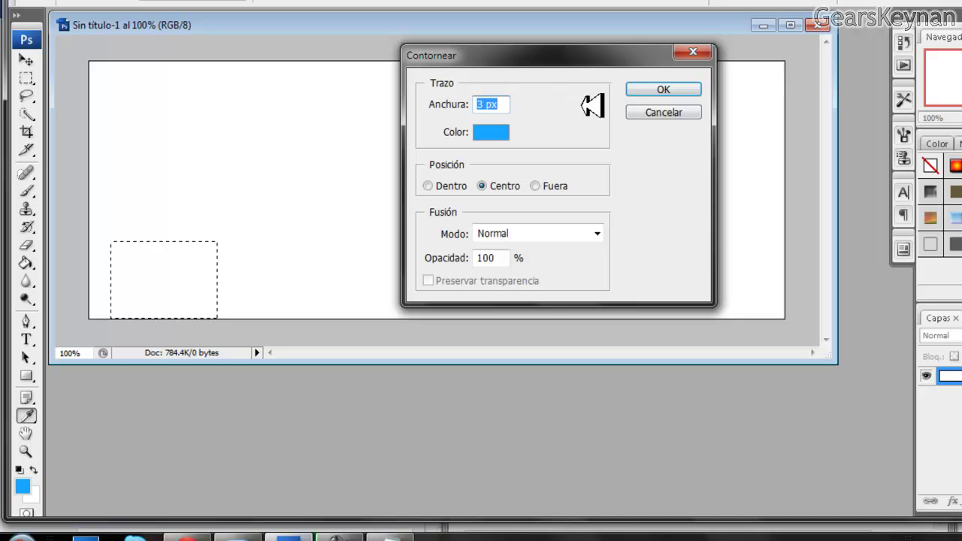
{"action": "left_click", "coordinate": [661, 91]}
- Save the cover as a JPEG on the desktop, overwriting Sin título-1.jpg
{"action": "left_click", "coordinate": [23, 2]}
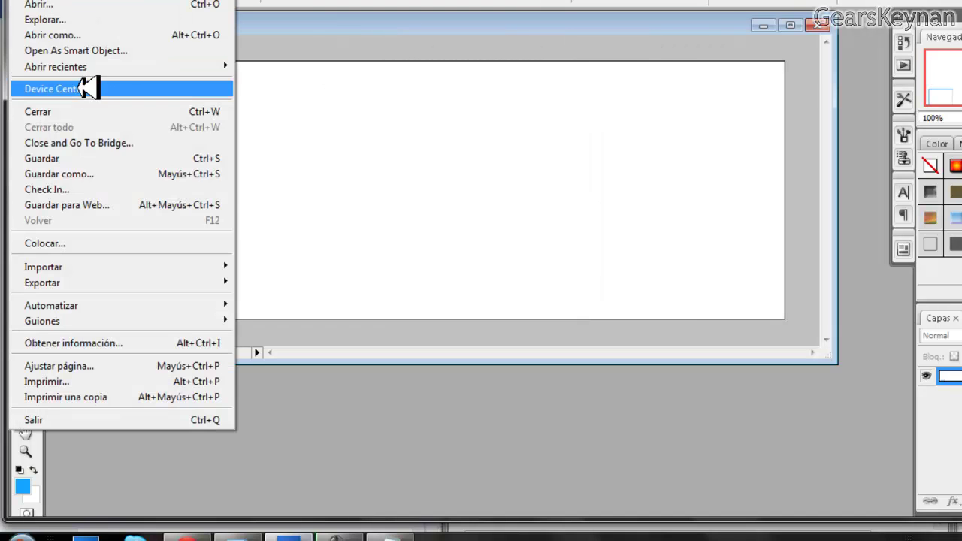
{"action": "left_click", "coordinate": [96, 172]}
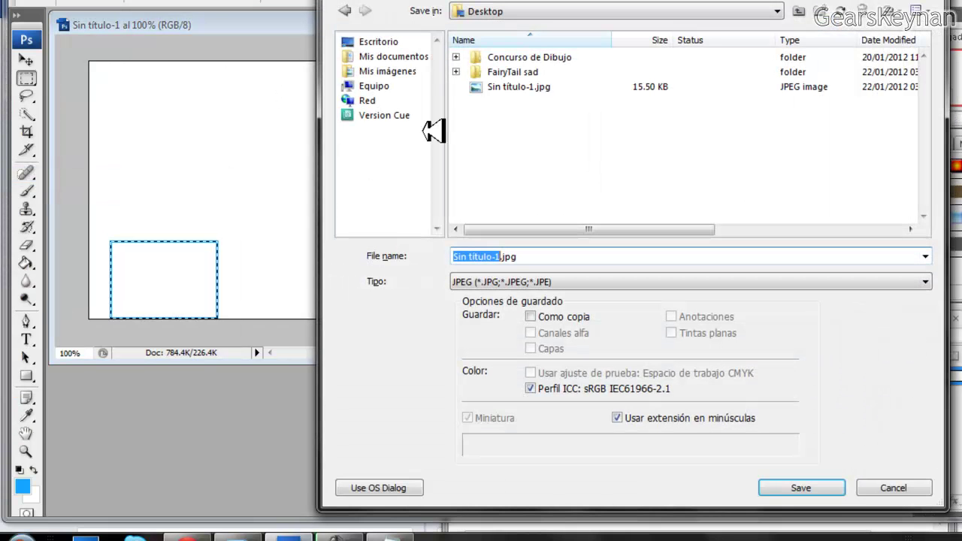
{"action": "left_click", "coordinate": [371, 40]}
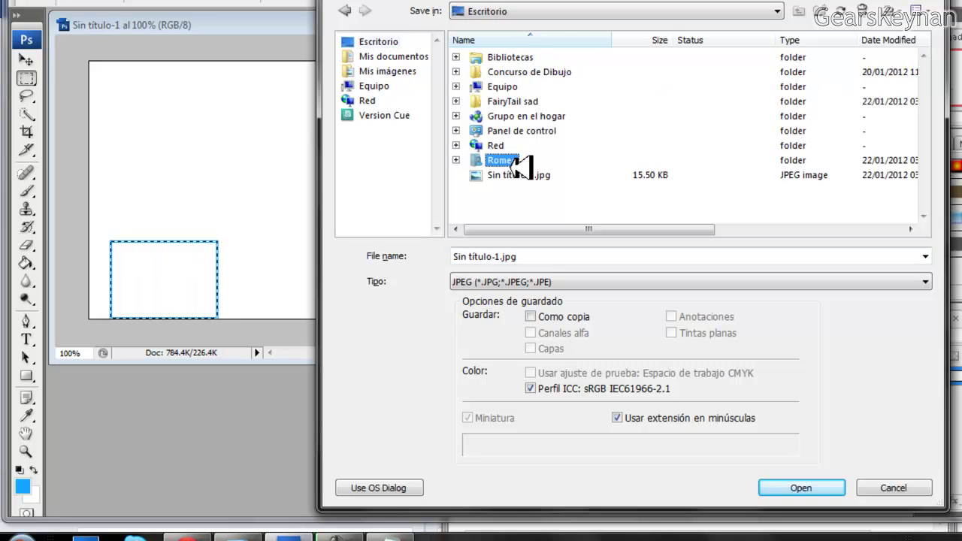
{"action": "left_click", "coordinate": [511, 174]}
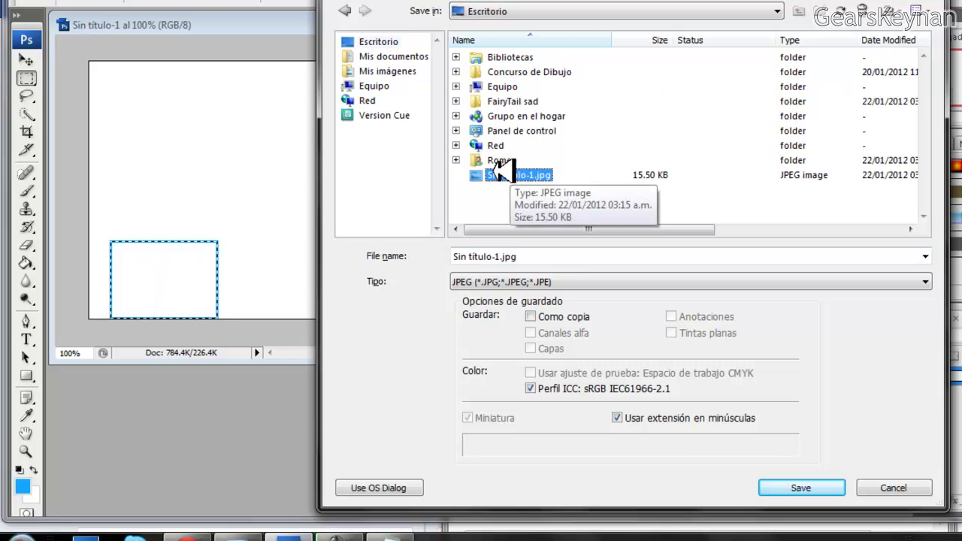
{"action": "left_click", "coordinate": [785, 486]}
{"action": "left_click", "coordinate": [609, 298]}
{"action": "left_click", "coordinate": [638, 91]}
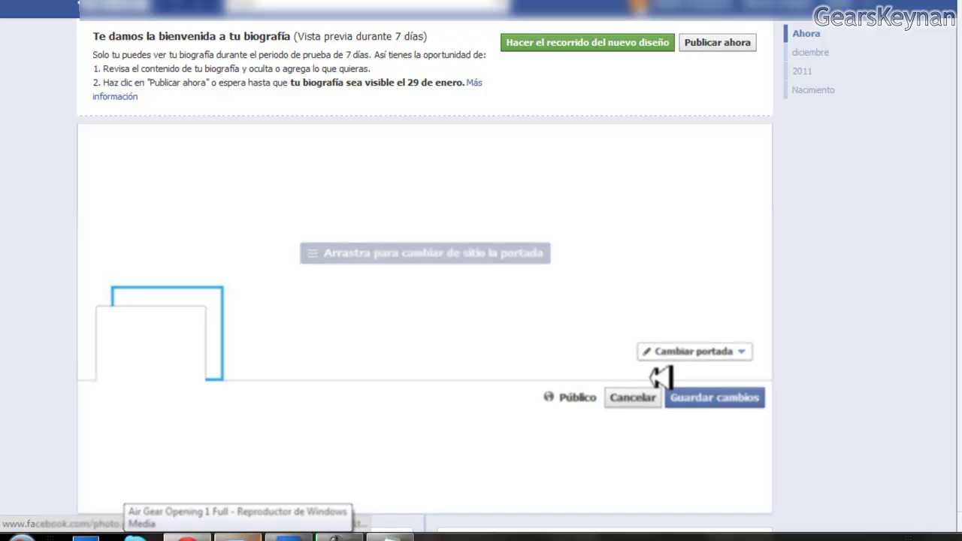
- Cancel the pending Facebook cover edit and upload the freshly saved Sin título-1.jpg as cover
{"action": "left_click", "coordinate": [633, 397]}
{"action": "left_click", "coordinate": [699, 178]}
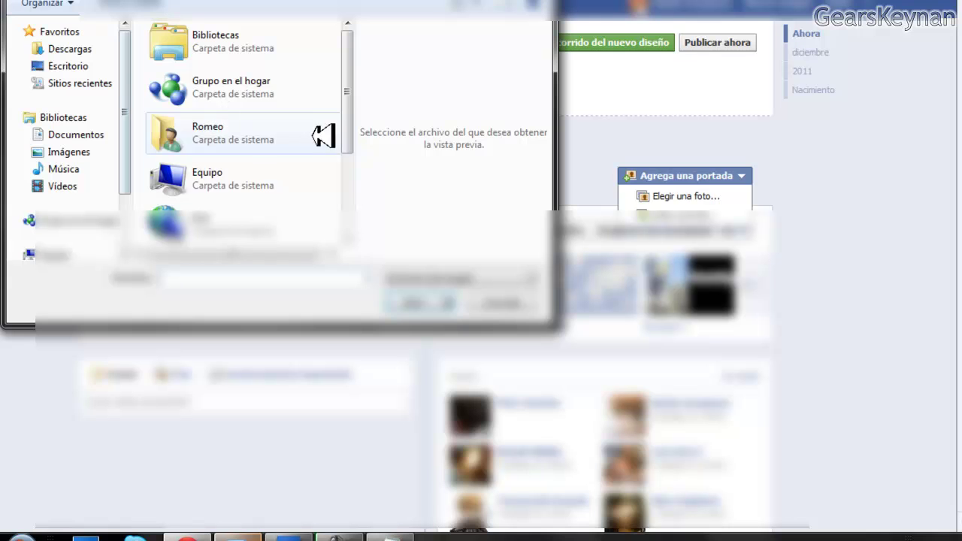
{"action": "left_click_drag", "start_coordinate": [351, 95], "coordinate": [312, 239]}
{"action": "double_click", "coordinate": [312, 239]}
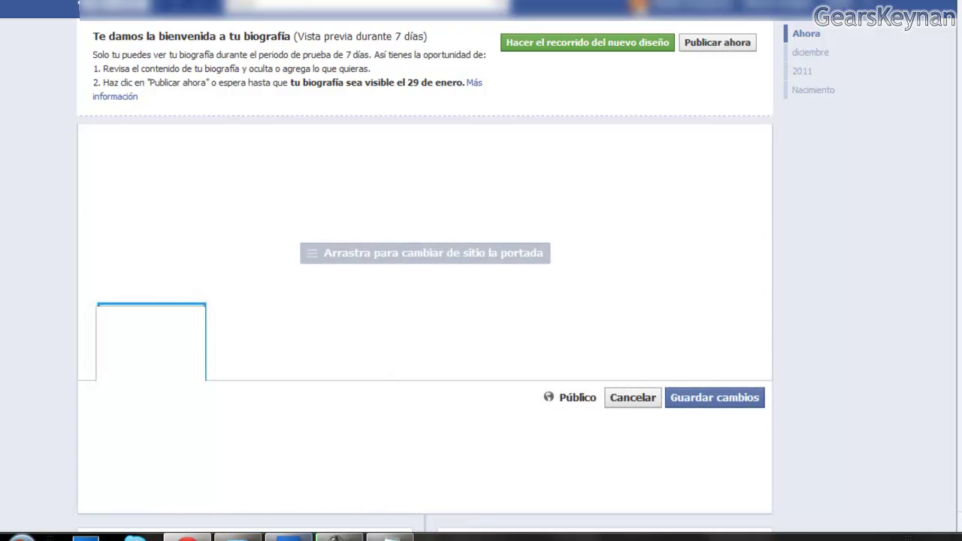
- Clear the Notepad note, leave the comment 'ya casi, solo un poco mas grande ;)', and return to Photoshop
{"action": "left_click", "coordinate": [412, 537]}
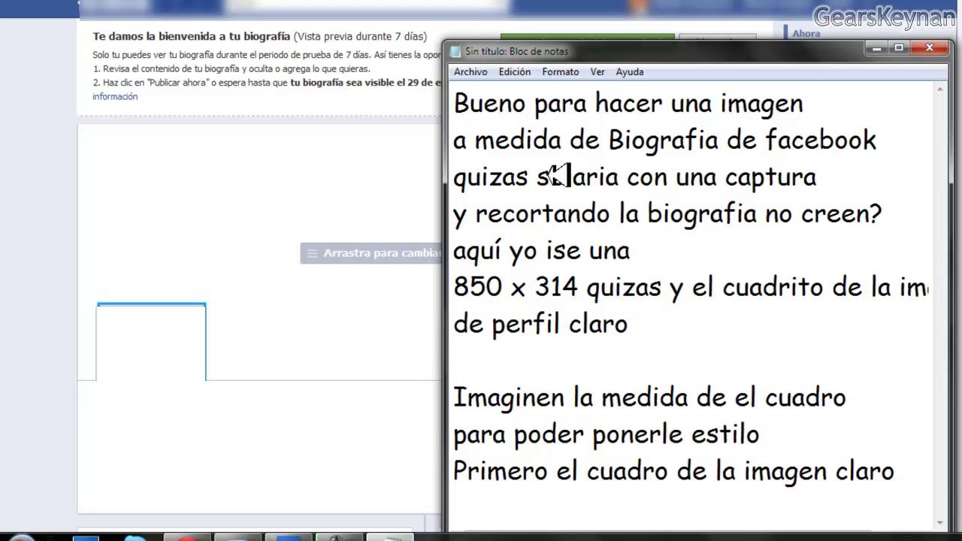
{"action": "key", "text": "ctrl+a"}
{"action": "key", "text": "Delete"}
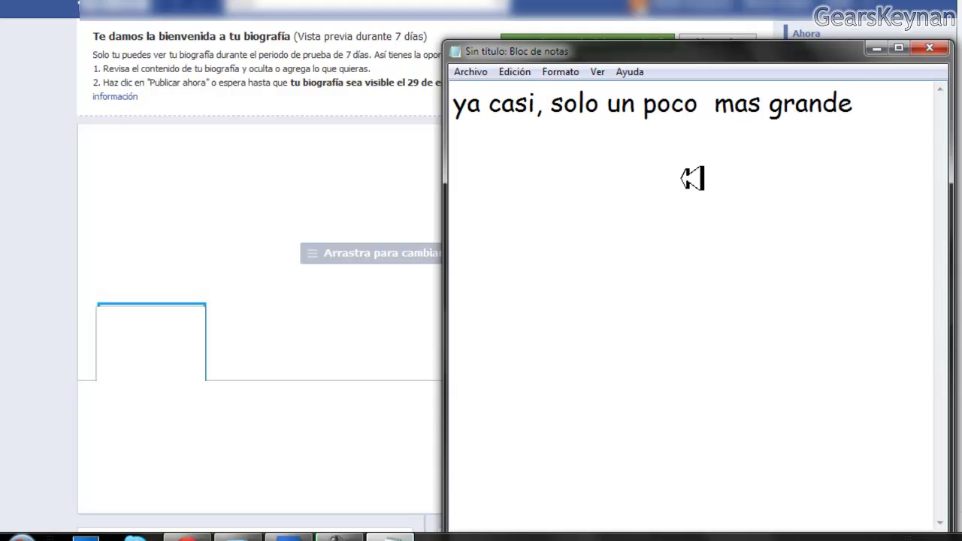
{"action": "left_click", "coordinate": [297, 538]}
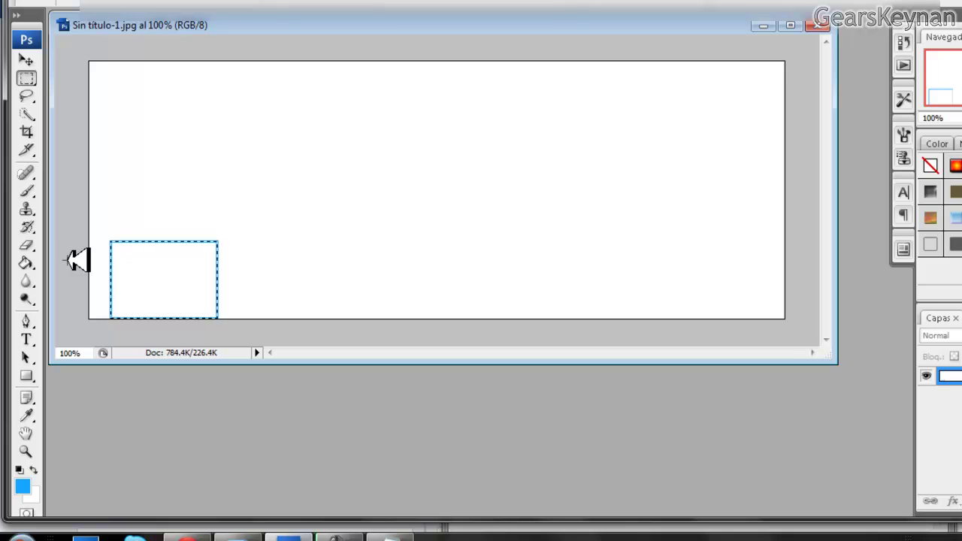
{"action": "left_click", "coordinate": [237, 537]}
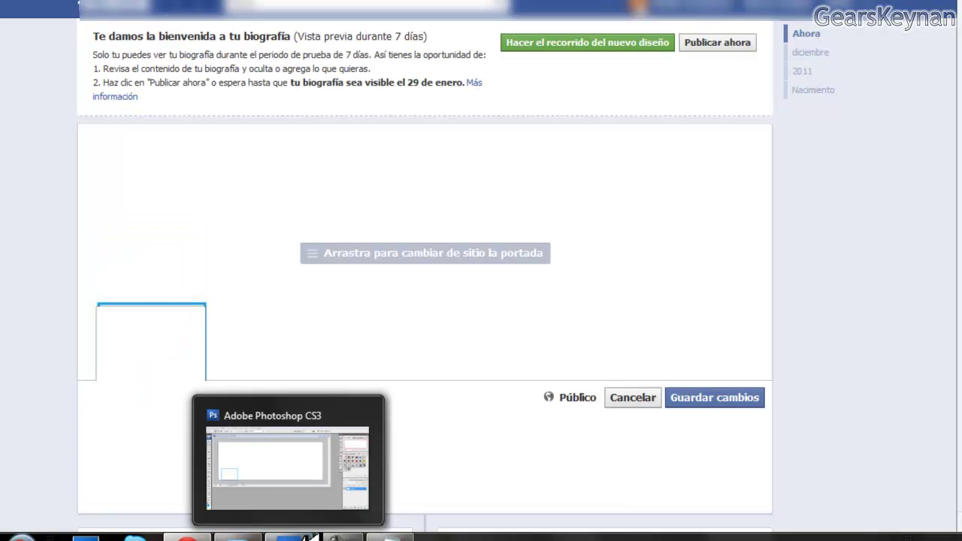
{"action": "left_click", "coordinate": [311, 537]}
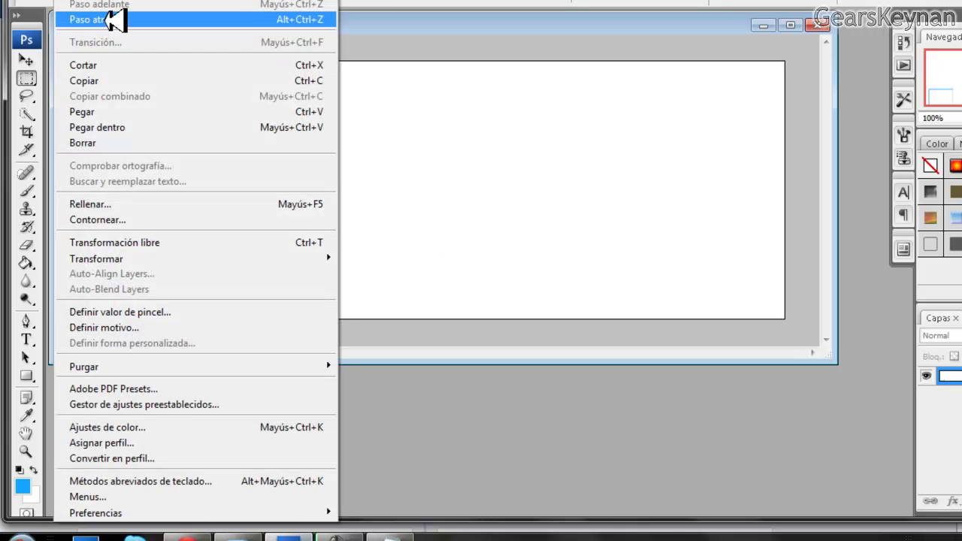
- Undo the blue fill and stretch the box selection's left edge slightly outward with Free Transform
{"action": "left_click", "coordinate": [112, 19]}
{"action": "right_click", "coordinate": [180, 281]}
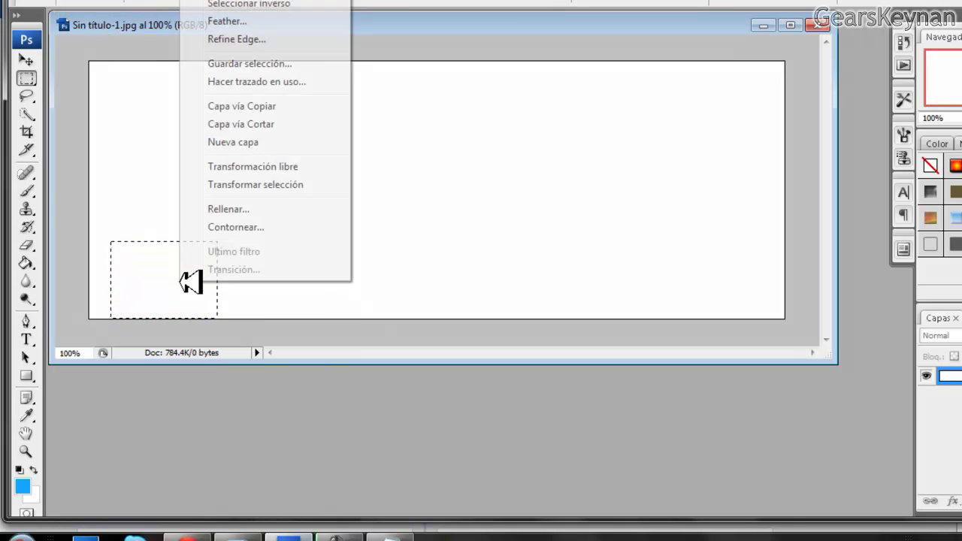
{"action": "left_click", "coordinate": [260, 167]}
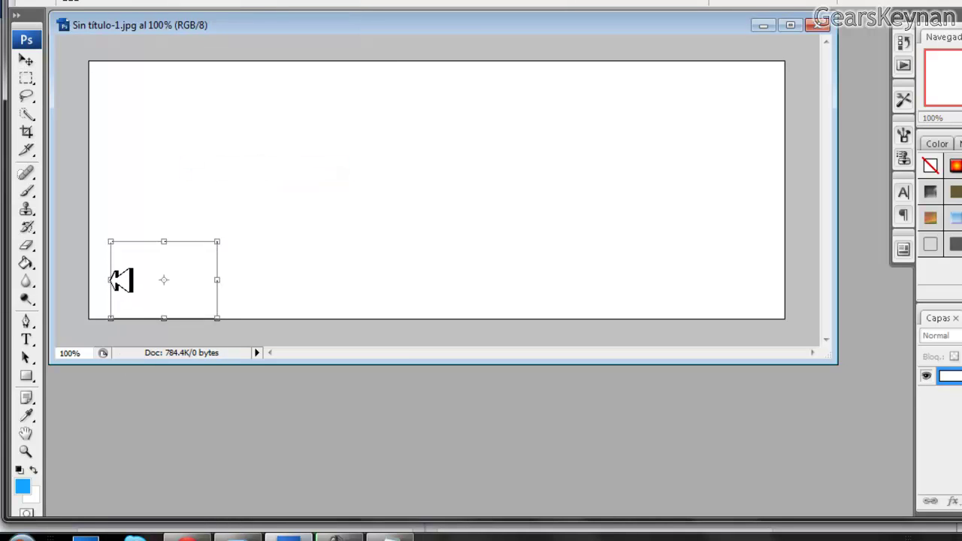
{"action": "left_click_drag", "start_coordinate": [120, 281], "coordinate": [108, 280]}
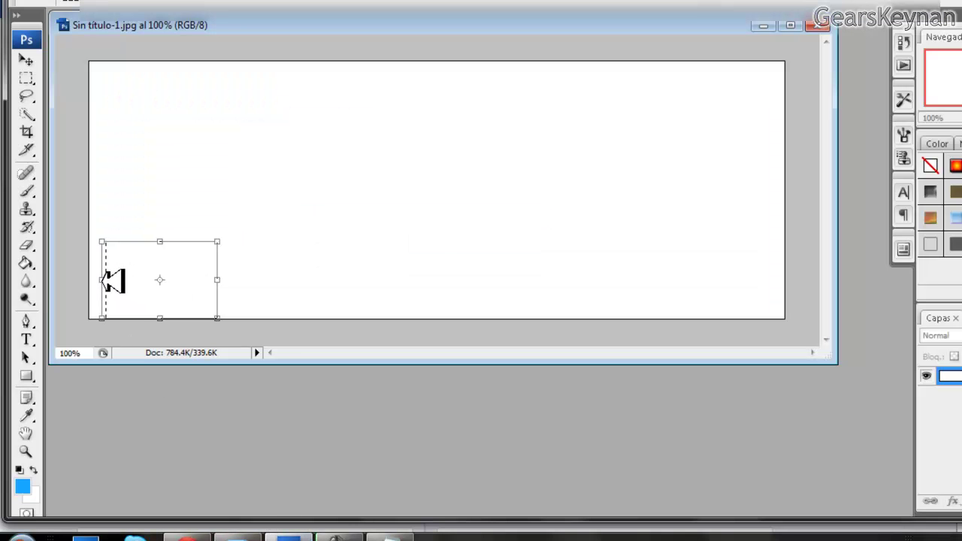
- Flip between Facebook's cover preview and Photoshop twice to compare the box placement
{"action": "left_click", "coordinate": [226, 535]}
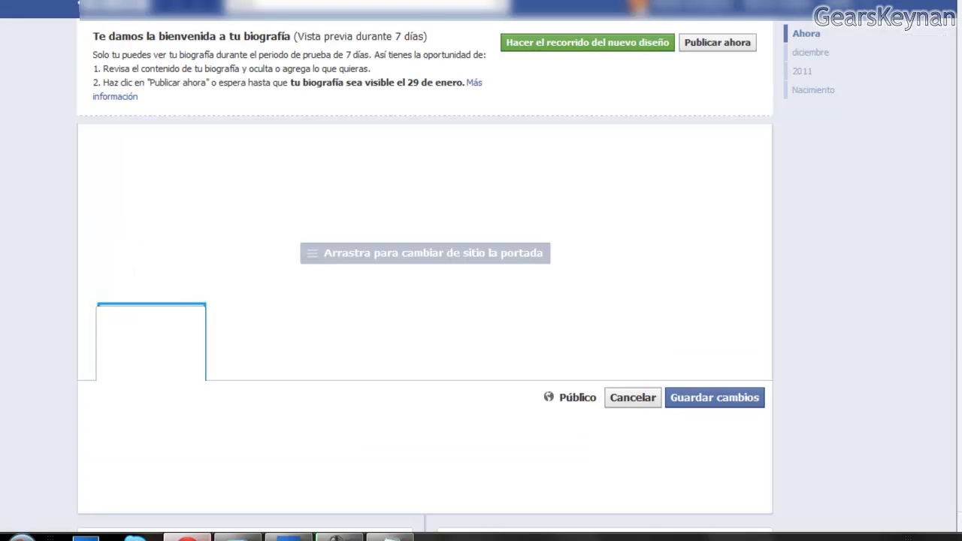
{"action": "left_click", "coordinate": [309, 535]}
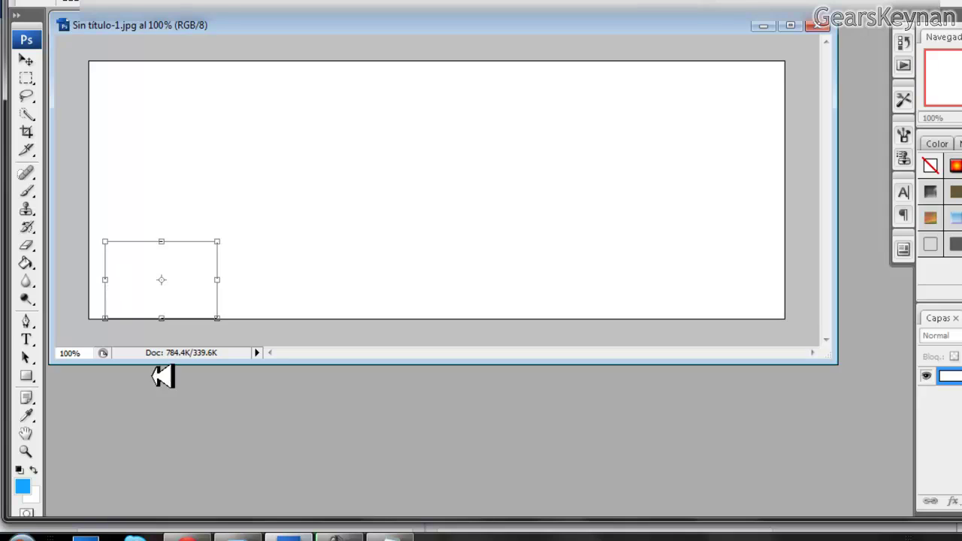
{"action": "left_click", "coordinate": [204, 534]}
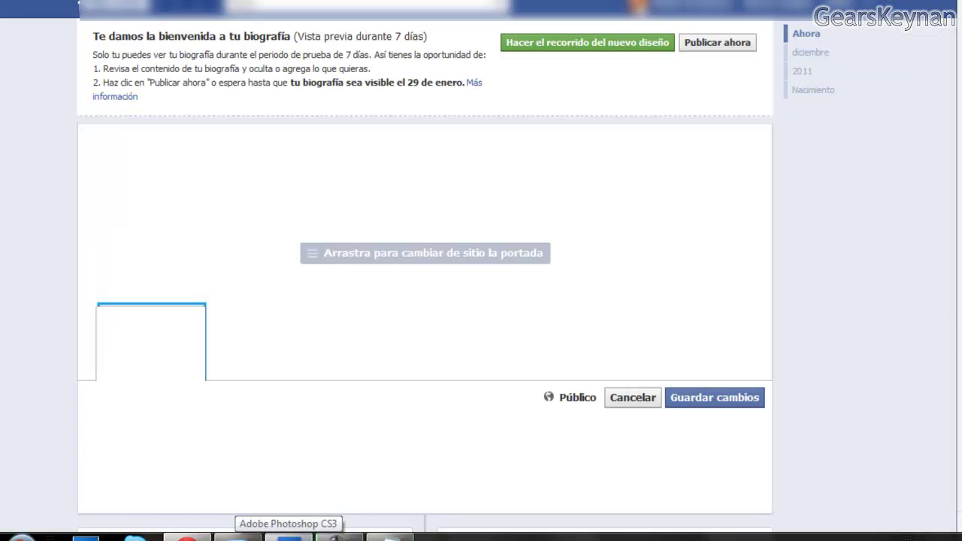
{"action": "left_click", "coordinate": [289, 535]}
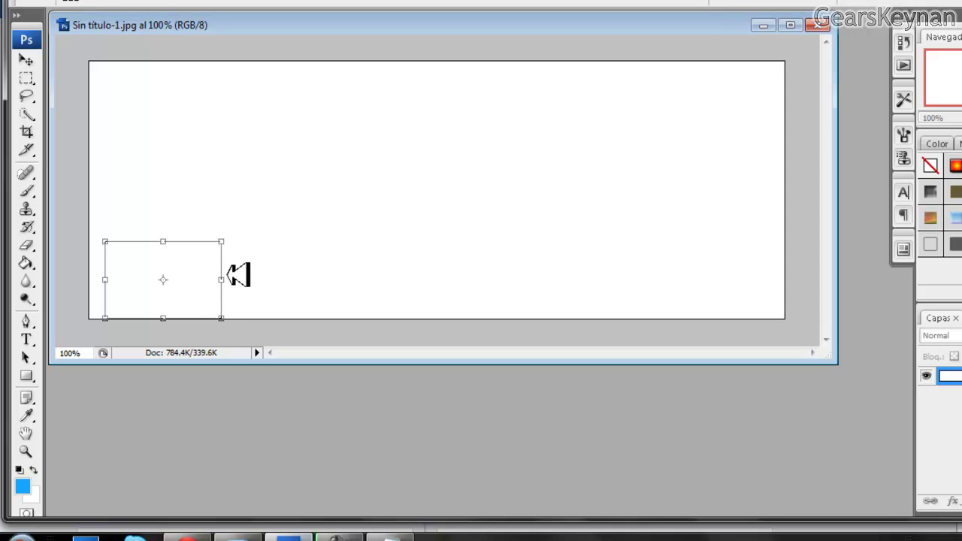
- Commit the pending Free Transform on the box selection
{"action": "right_click", "coordinate": [188, 269]}
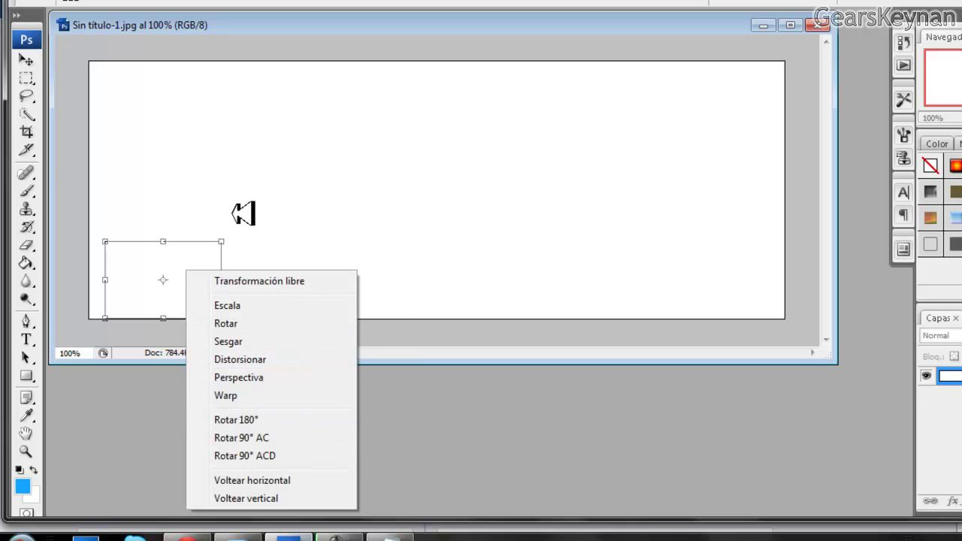
{"action": "left_click", "coordinate": [205, 249]}
{"action": "key", "text": "Return"}
- Stroke the box selection with a 4 px black outline
{"action": "right_click", "coordinate": [199, 256]}
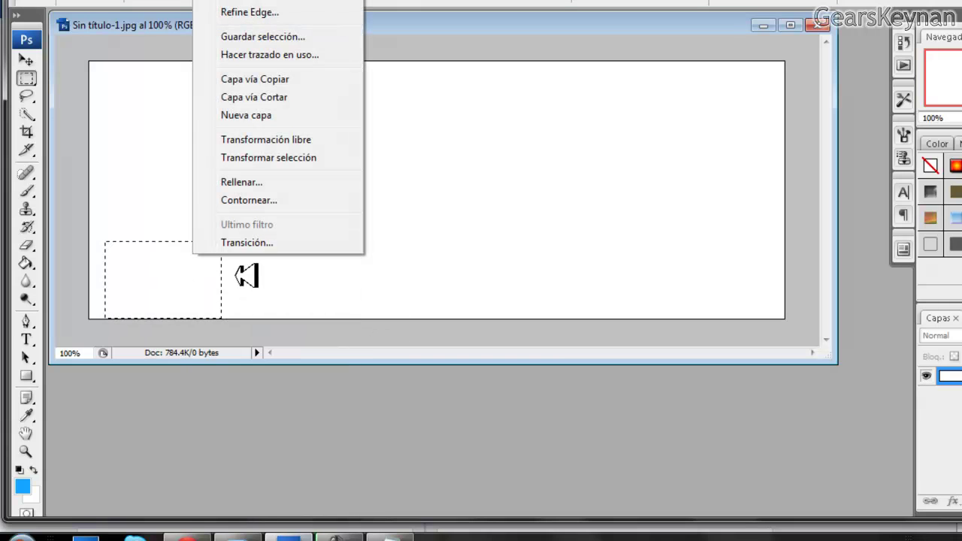
{"action": "left_click", "coordinate": [290, 200]}
{"action": "left_click", "coordinate": [488, 106]}
{"action": "left_click", "coordinate": [503, 133]}
{"action": "left_click_drag", "start_coordinate": [637, 263], "coordinate": [599, 111]}
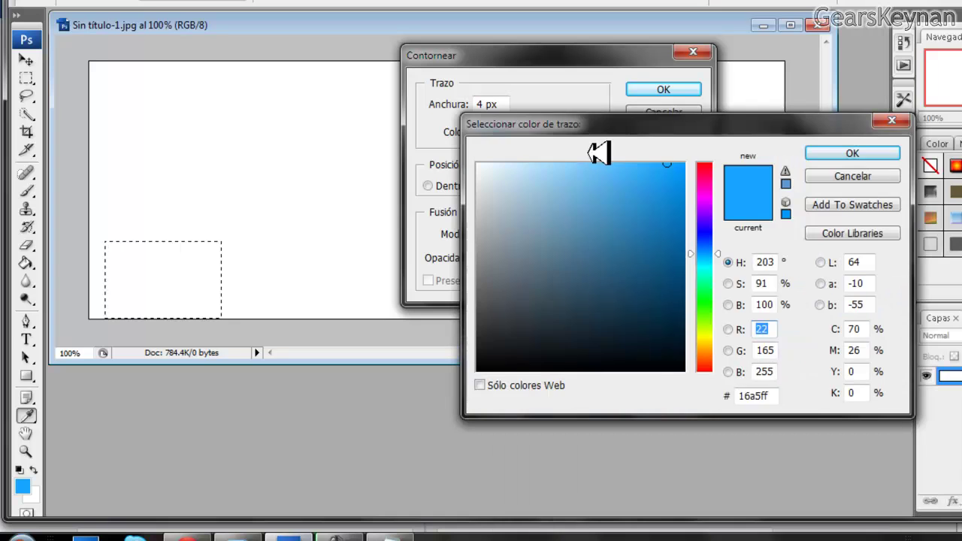
{"action": "left_click_drag", "start_coordinate": [509, 350], "coordinate": [472, 380]}
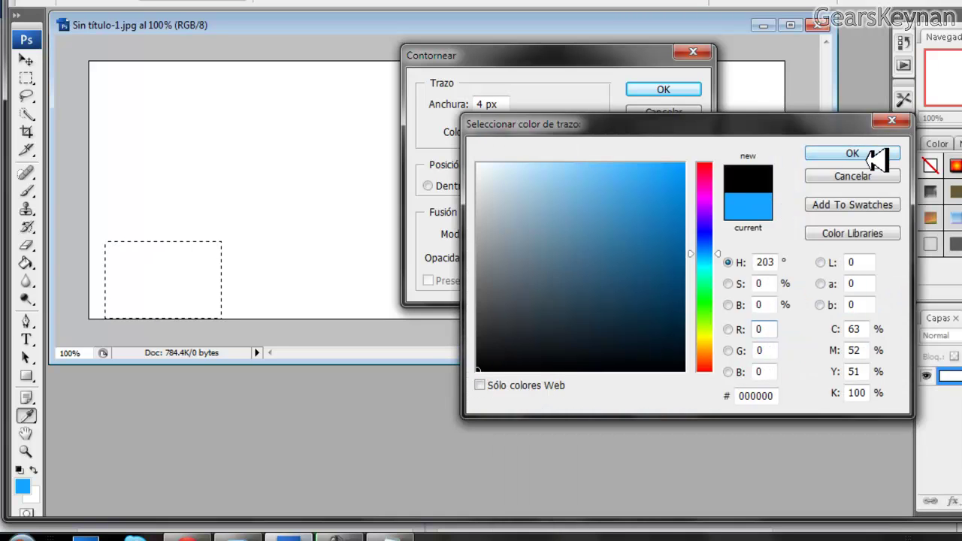
{"action": "left_click", "coordinate": [853, 153]}
{"action": "left_click", "coordinate": [669, 90]}
- Save the black-outlined cover as JPEG, overwriting Sin título-1.jpg with default quality
{"action": "left_click", "coordinate": [22, 0]}
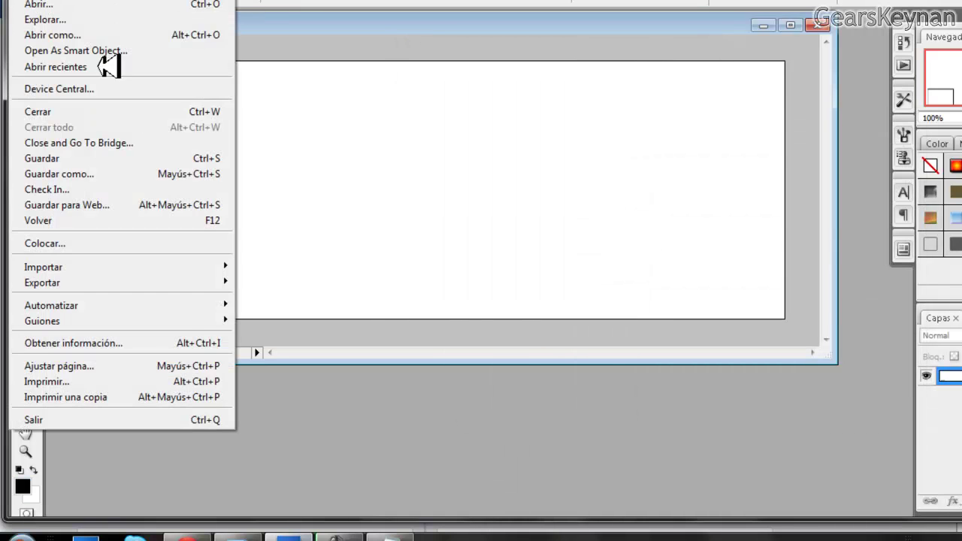
{"action": "left_click", "coordinate": [129, 176]}
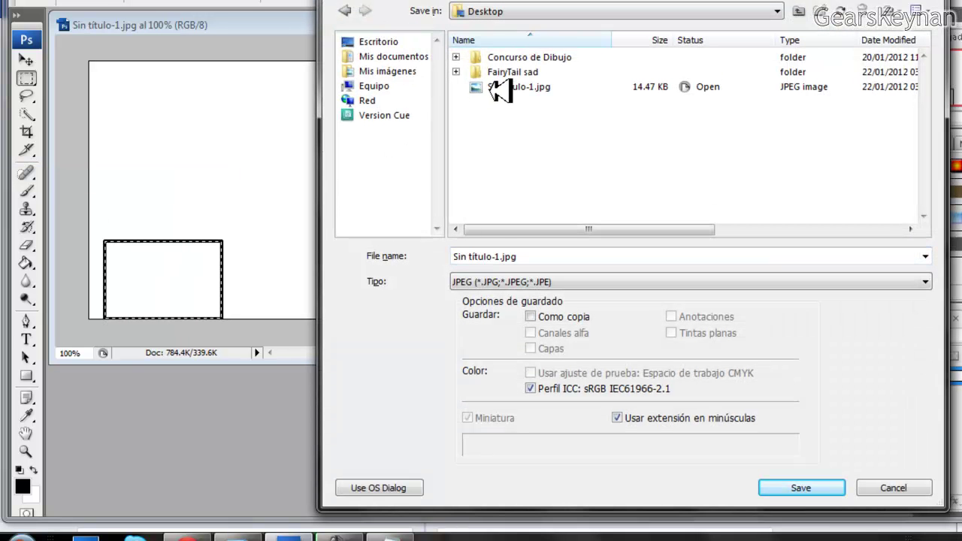
{"action": "left_click", "coordinate": [498, 89]}
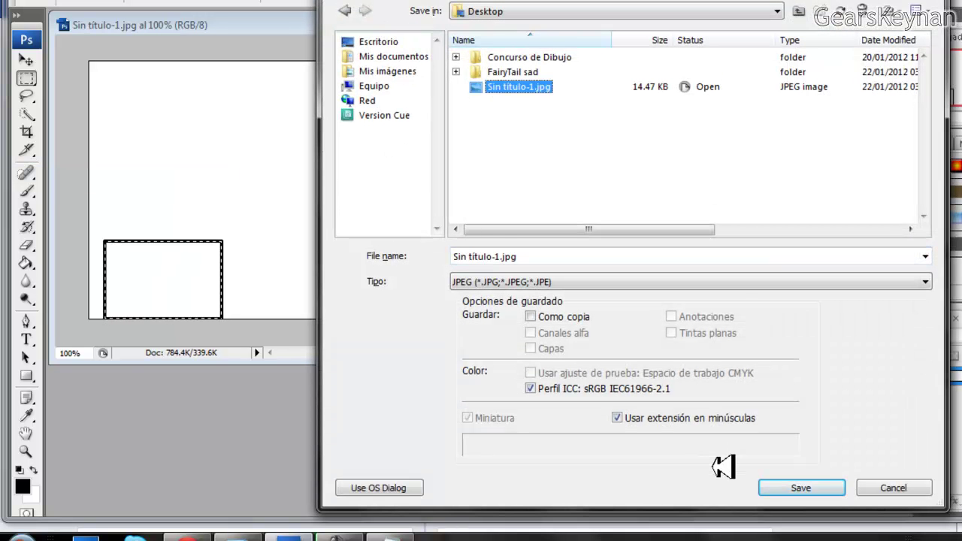
{"action": "left_click", "coordinate": [827, 487]}
{"action": "left_click", "coordinate": [637, 299]}
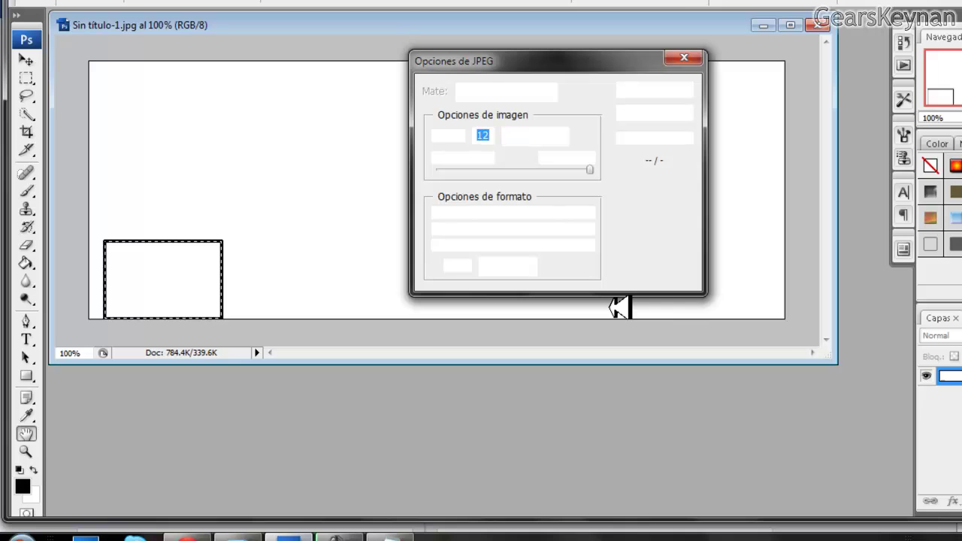
{"action": "left_click", "coordinate": [651, 91]}
- On Facebook, cancel the previous cover change and pick Sin título-1.jpg as the new cover
{"action": "left_click", "coordinate": [235, 533]}
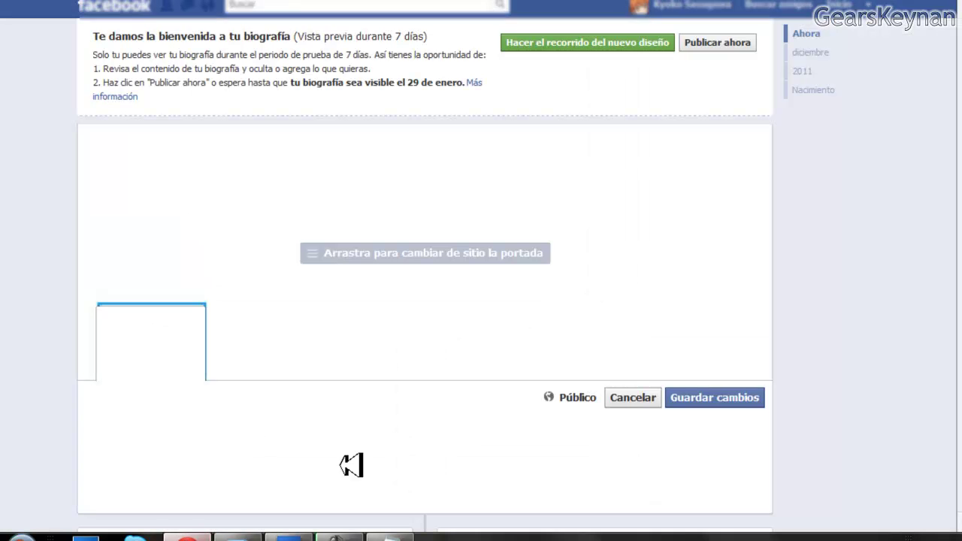
{"action": "left_click", "coordinate": [654, 397]}
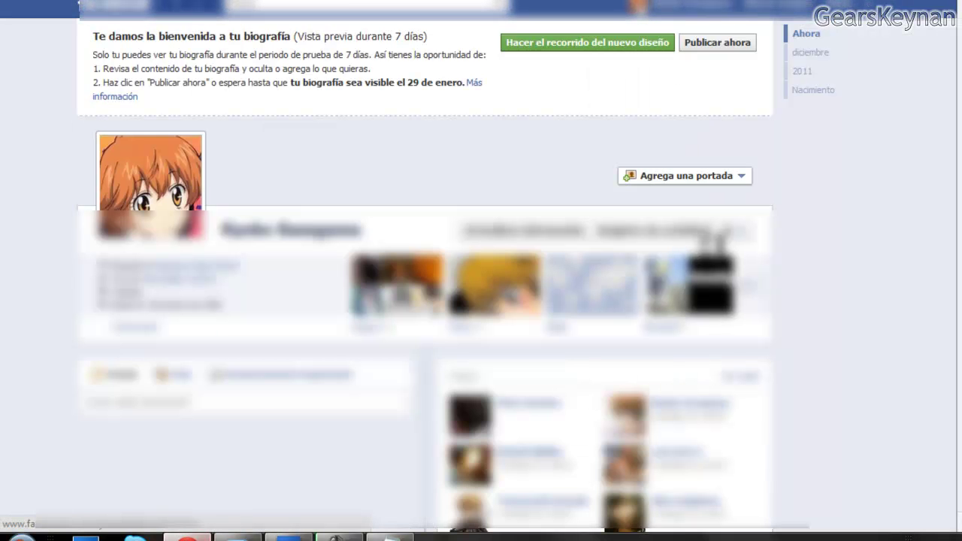
{"action": "left_click", "coordinate": [741, 174]}
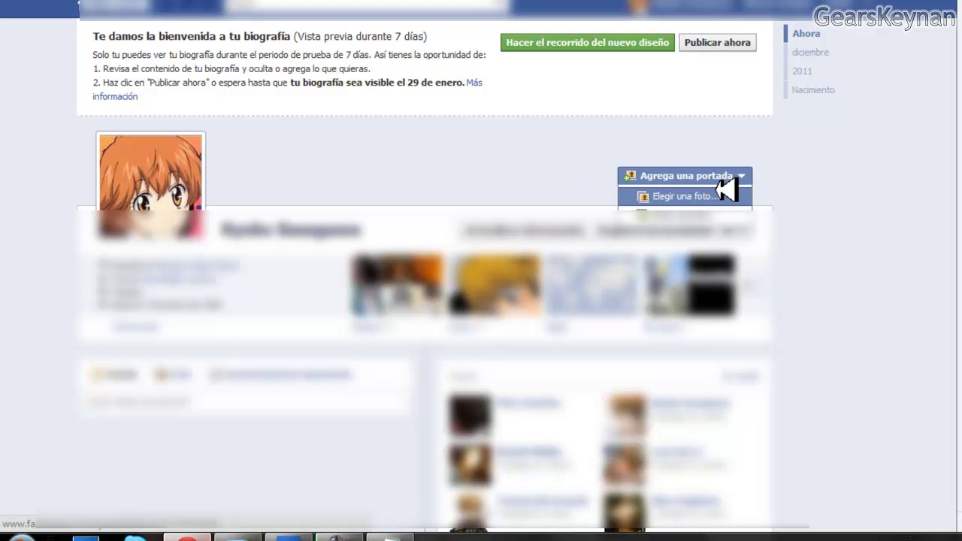
{"action": "left_click", "coordinate": [722, 197]}
{"action": "scroll", "coordinate": [365, 80], "scroll_direction": "down", "scroll_amount": 3}
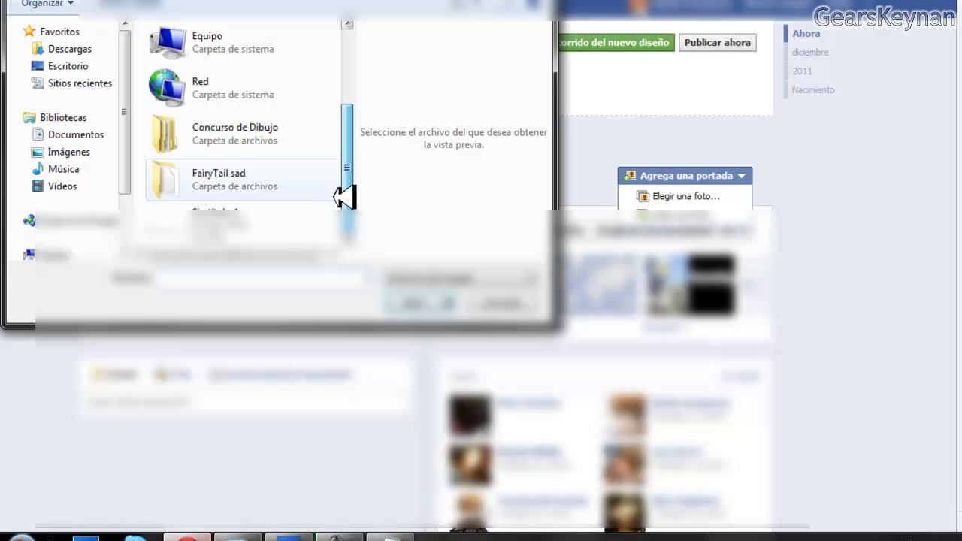
{"action": "double_click", "coordinate": [218, 218]}
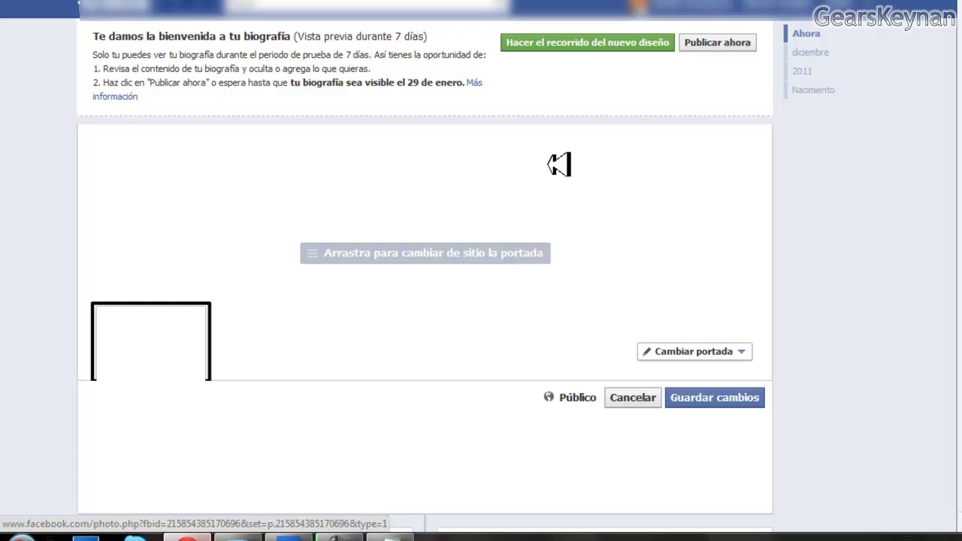
- Type note lines telling viewers to add whatever they like and always be creative
{"action": "left_click", "coordinate": [391, 539]}
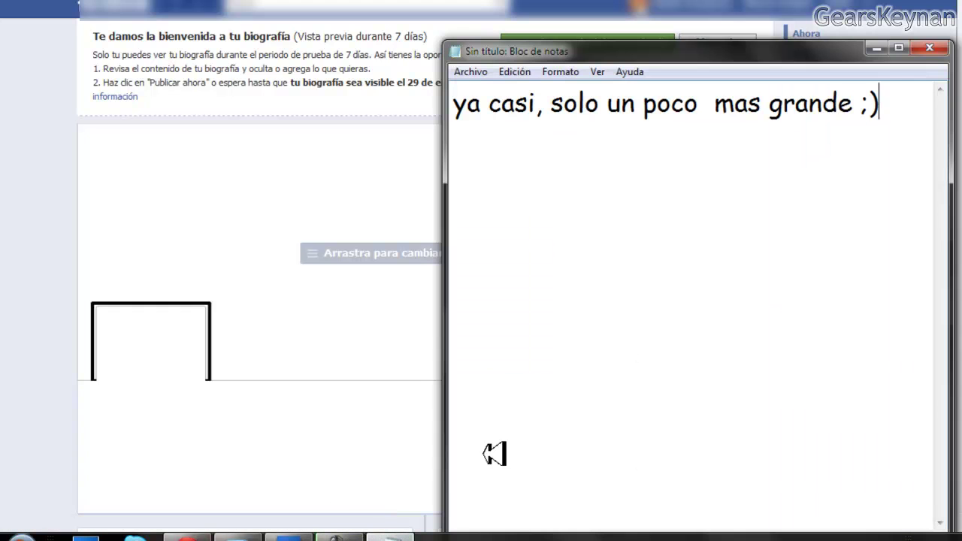
{"action": "type", "text": "Perfec"}
{"action": "type", "text": "to "}
{"action": "type", "text": "hora agreguen lo que ustedes quieran"}
{"action": "key", "text": "Return"}
{"action": "type", "text": "Si"}
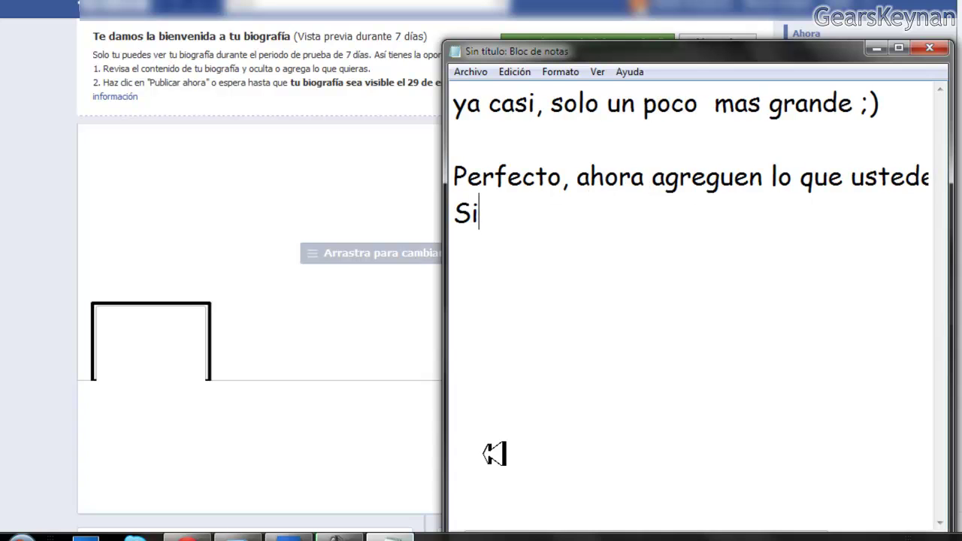
{"action": "type", "text": "empre ahí que tener creatividad"}
{"action": "key", "text": "Return"}
{"action": "type", "text": "con este tipo de cosas, Igual"}
{"action": "key", "text": "Return"}
- Add lines noting the old YouTube channel version imposes an image-size limit you can't exceed
{"action": "type", "text": "se puede hacer "}
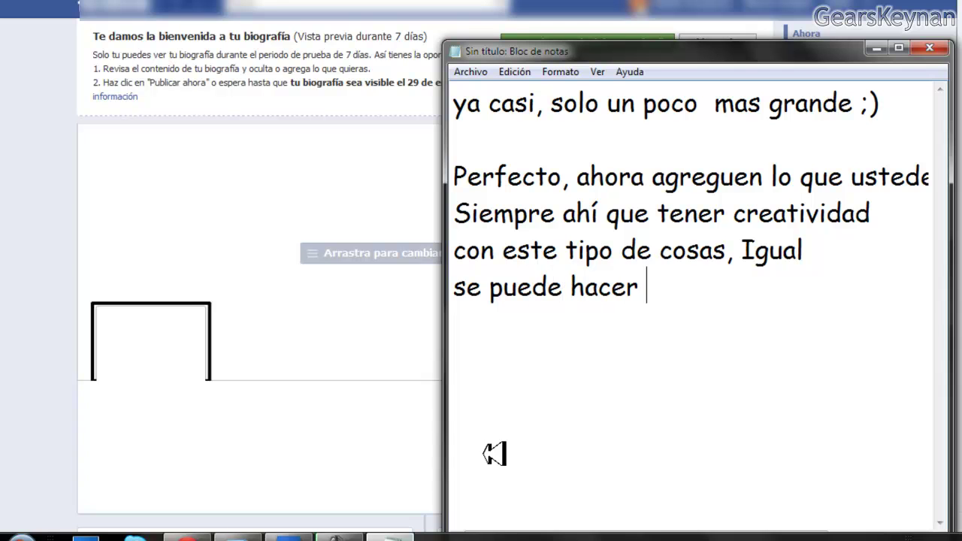
{"action": "type", "text": "con el canal"}
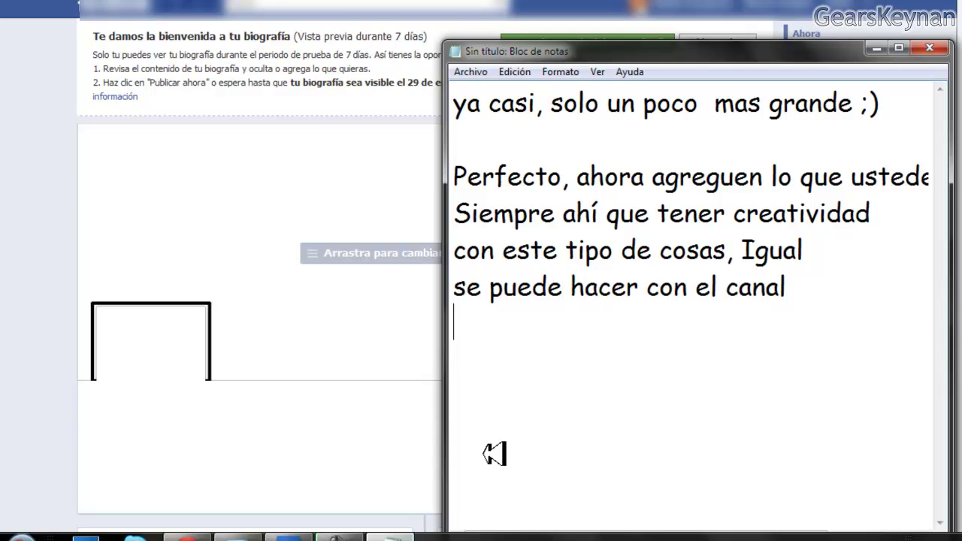
{"action": "key", "text": "Return"}
{"action": "type", "text": "de Youtube en la antigua vercion"}
{"action": "key", "text": "Return"}
{"action": "type", "text": "pero claro, Yo"}
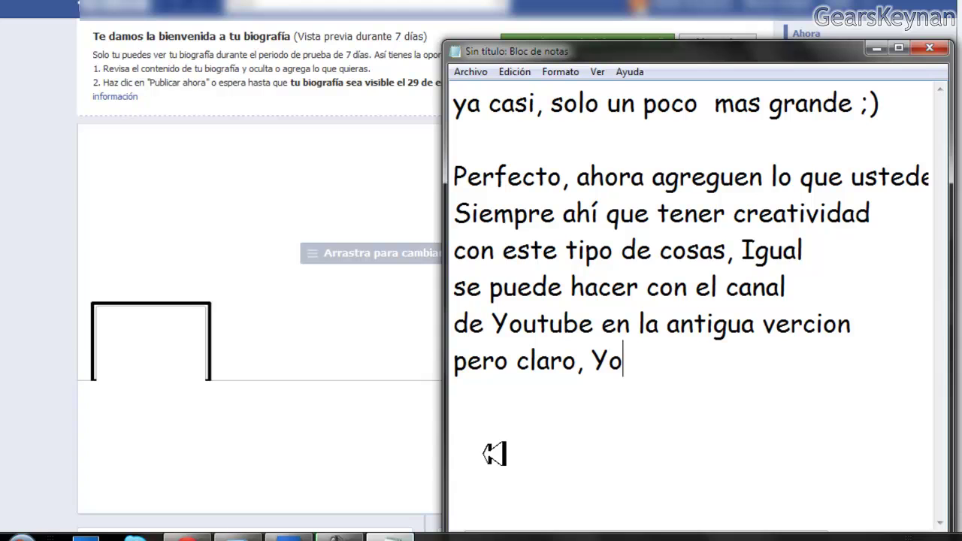
{"action": "type", "text": "utube te pide"}
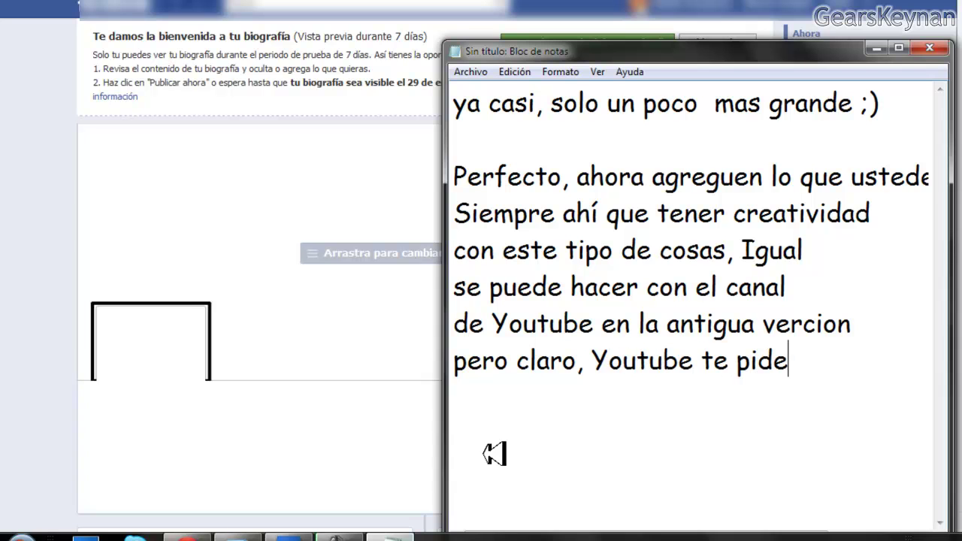
{"action": "key", "text": "Return"}
{"action": "type", "text": "tal peso de imagen para"}
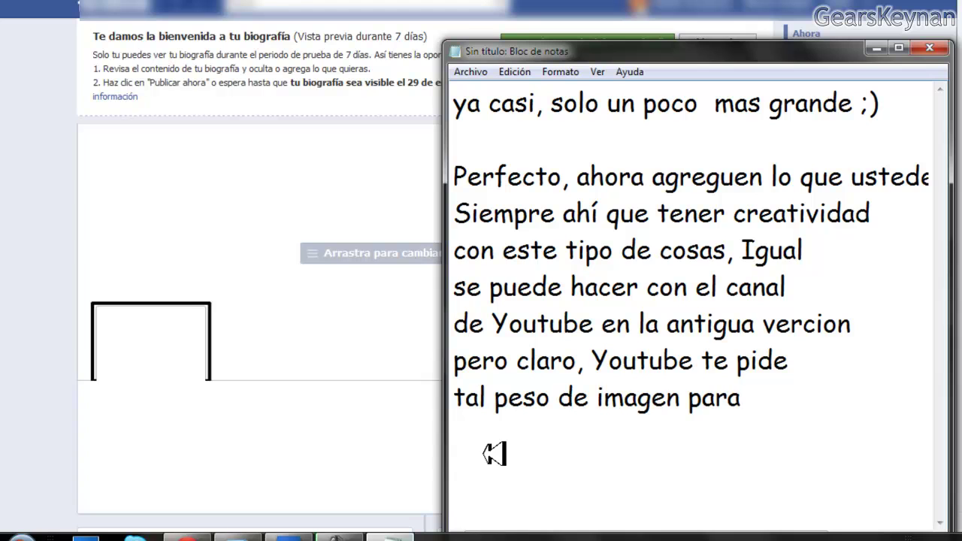
{"action": "key", "text": "BackSpace"}
{"action": "key", "text": "BackSpace"}
{"action": "key", "text": "BackSpace"}
{"action": "type", "text": "..."}
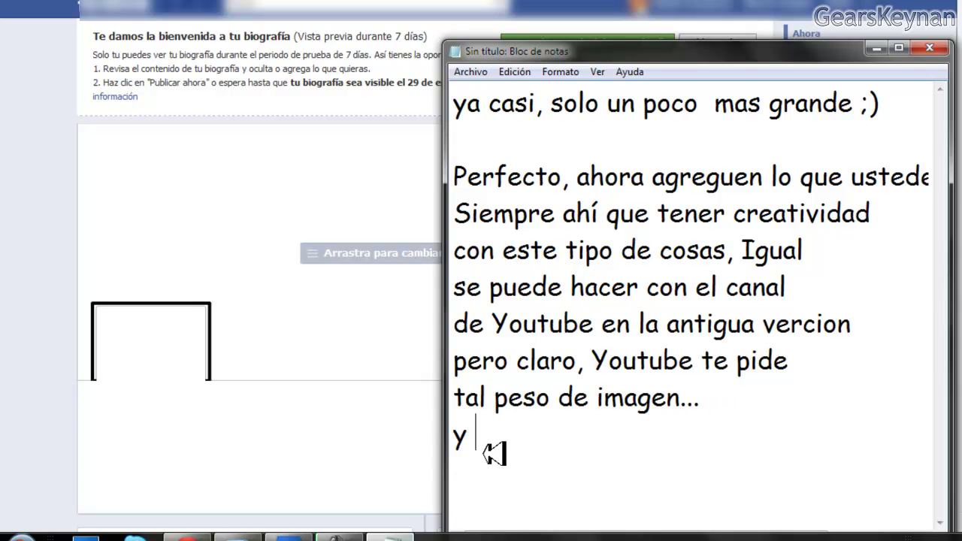
{"action": "type", "text": "no lo puede"}
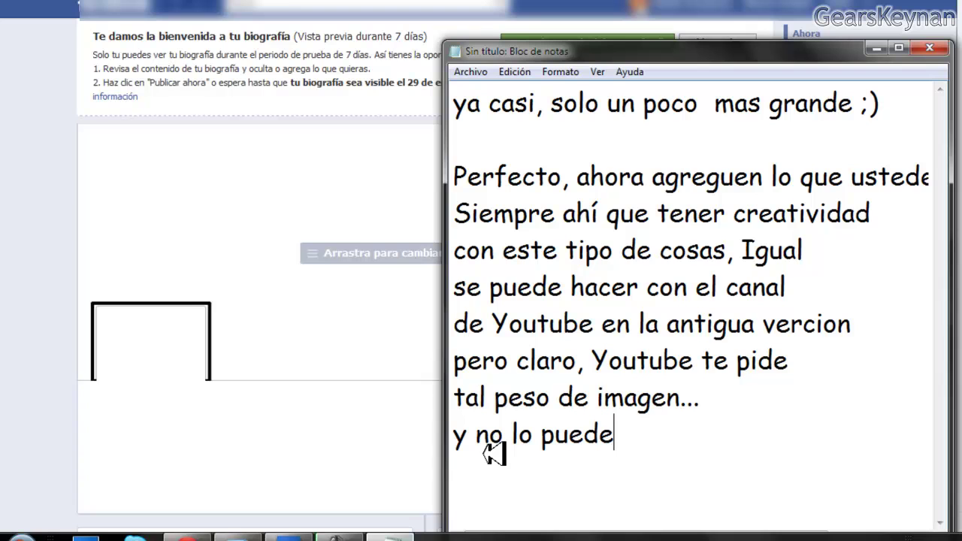
{"action": "type", "text": "s sobrepasar"}
{"action": "key", "text": "Return"}
- Add that more images mean lowering quality, ending with 'espero les guste este tutorial ;)'
{"action": "type", "text": "por lo que cuanto"}
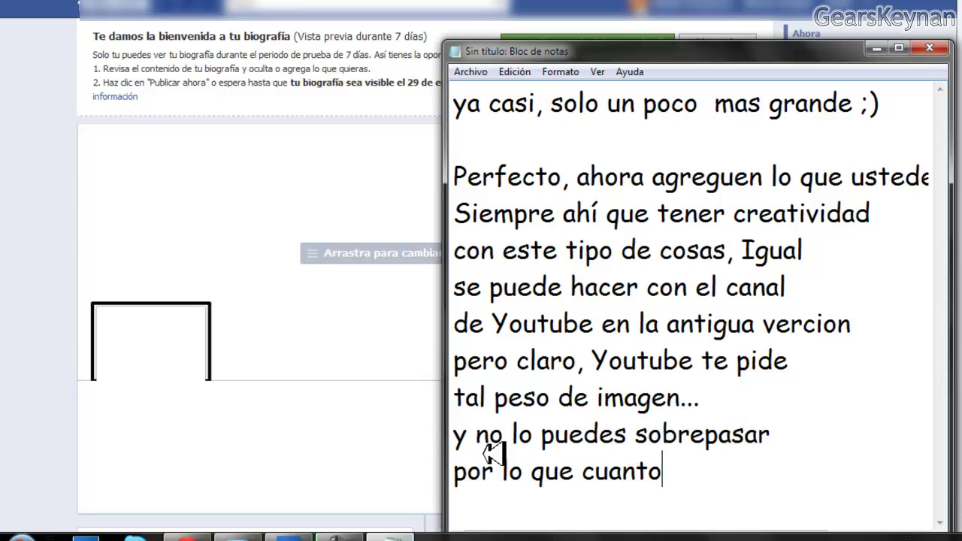
{"action": "type", "text": " mas le agregues"}
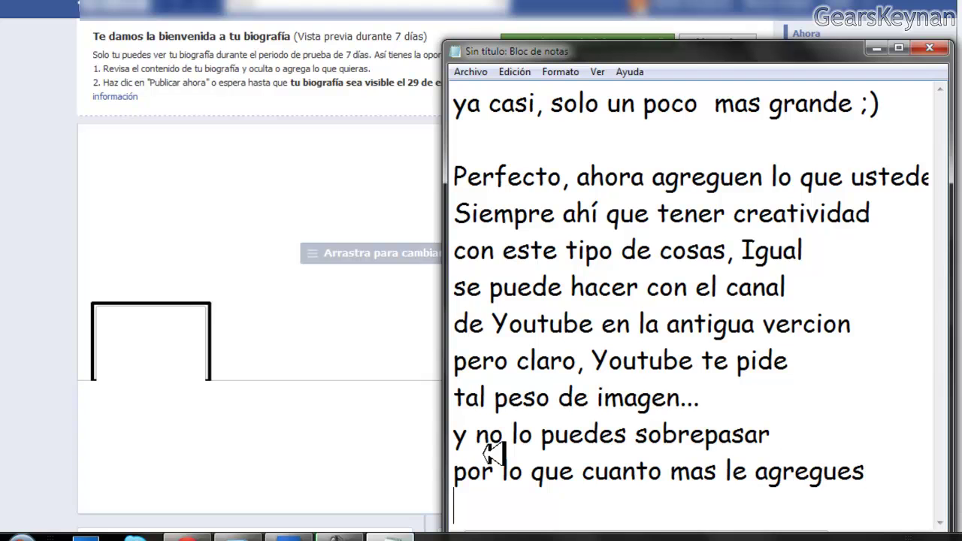
{"action": "key", "text": "Return"}
{"action": "type", "text": "tendras"}
{"action": "left_click_drag", "start_coordinate": [647, 32], "coordinate": [595, 0]}
{"action": "key", "text": "Return"}
{"action": "type", "text": "que baj"}
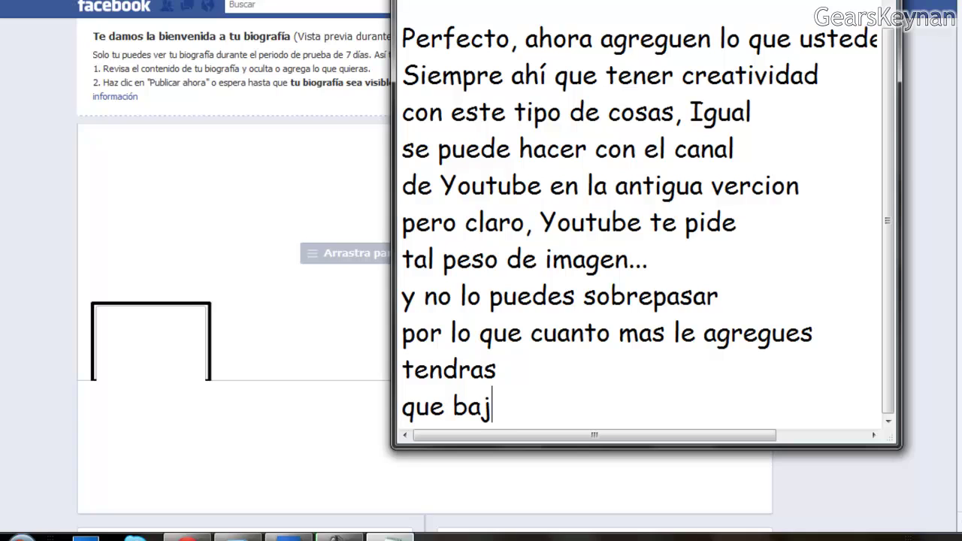
{"action": "type", "text": "arle la calidad."}
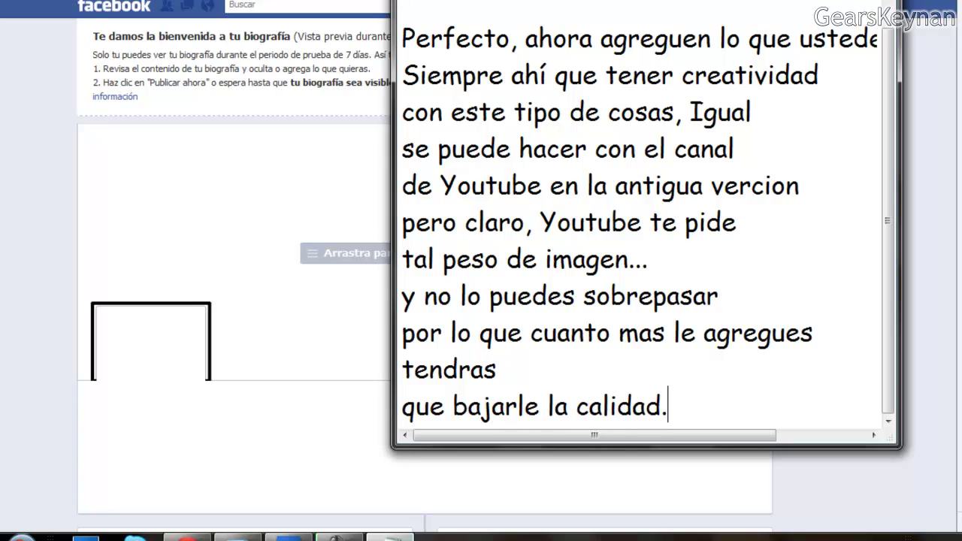
{"action": "type", "text": "... espero les"}
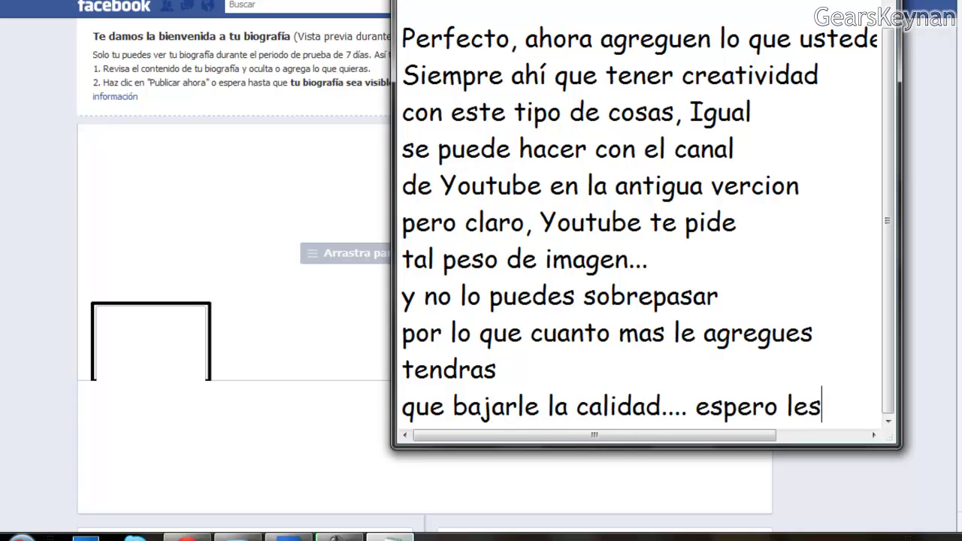
{"action": "key", "text": "Return"}
{"action": "type", "text": "guste este tutorial ;)"}
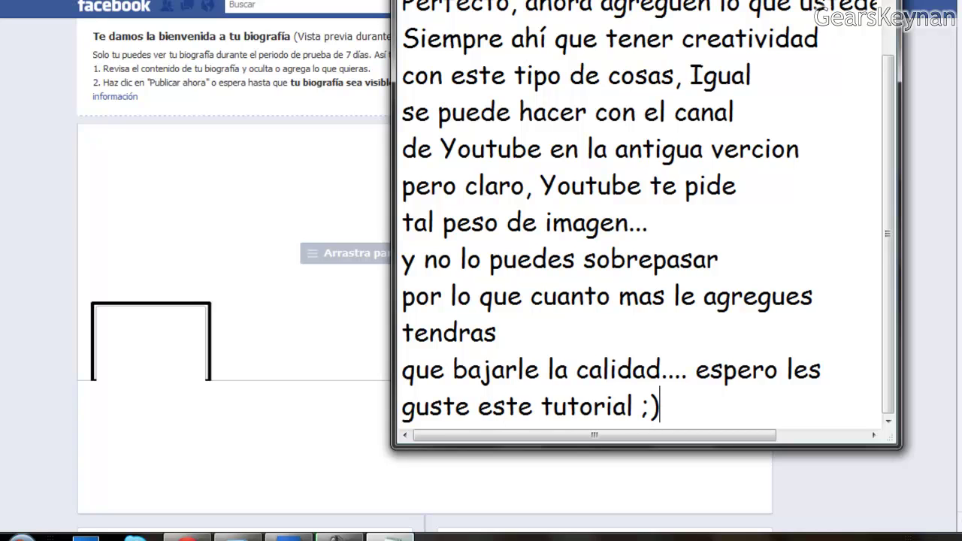
{"action": "key", "text": "Return"}
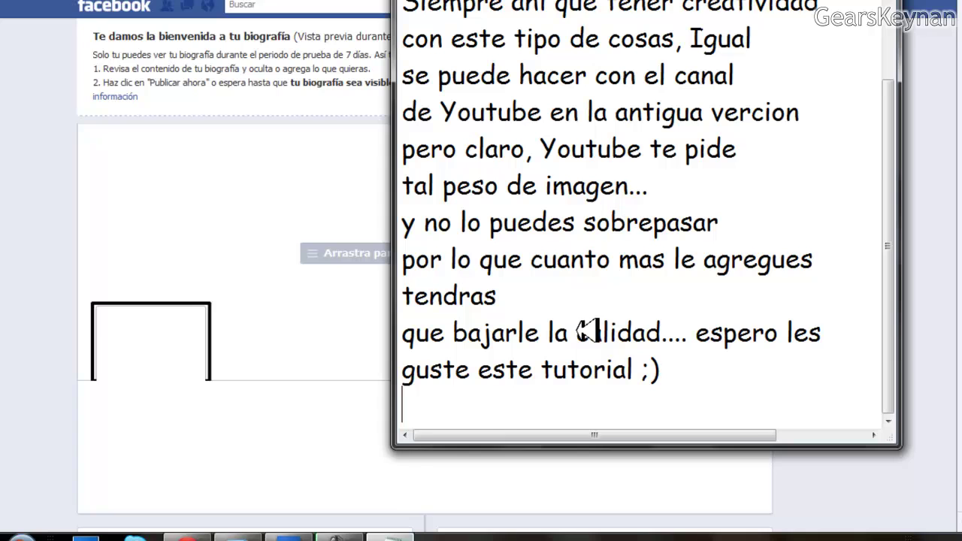
- Bring up the Photoshop cover of anime pictures, then return to the Notepad notes
{"action": "left_click", "coordinate": [399, 534]}
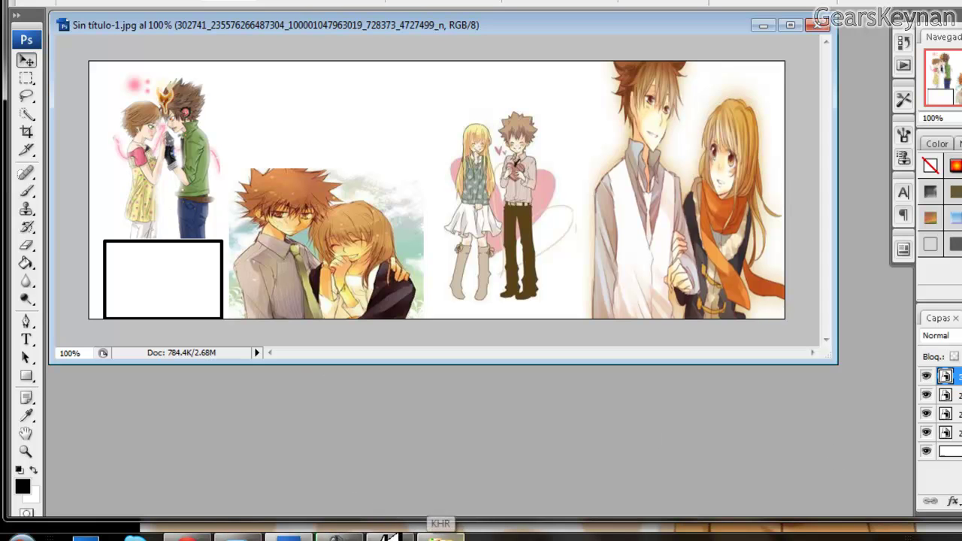
{"action": "left_click", "coordinate": [391, 533]}
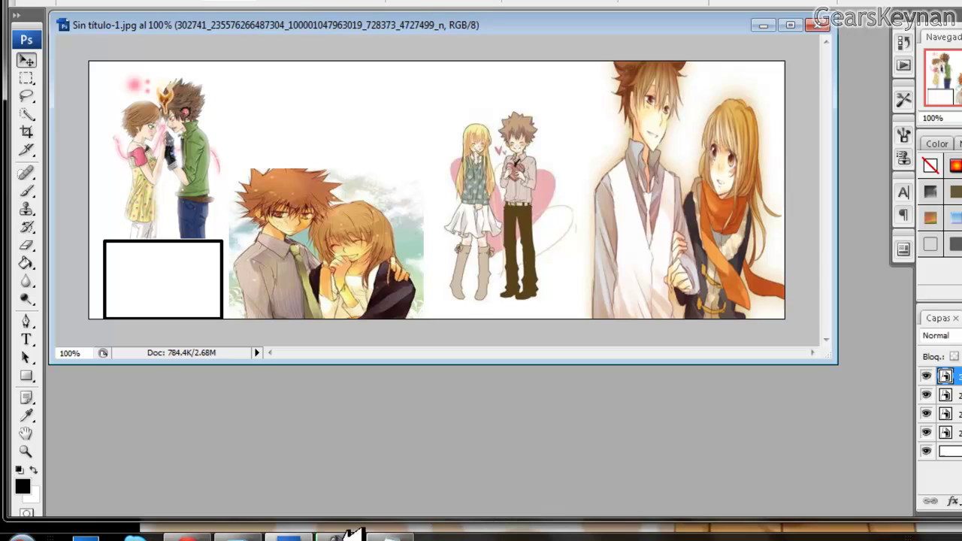
{"action": "left_click", "coordinate": [440, 526]}
- Replace the notes with advice to insert images with the same background colour or transparent PNGs
{"action": "left_click", "coordinate": [611, 404]}
{"action": "key", "text": "ctrl+a"}
{"action": "key", "text": "Delete"}
{"action": "type", "text": "ara que se vea mejor"}
{"action": "key", "text": "Return"}
{"action": "type", "text": "ah"}
{"action": "type", "text": "que i"}
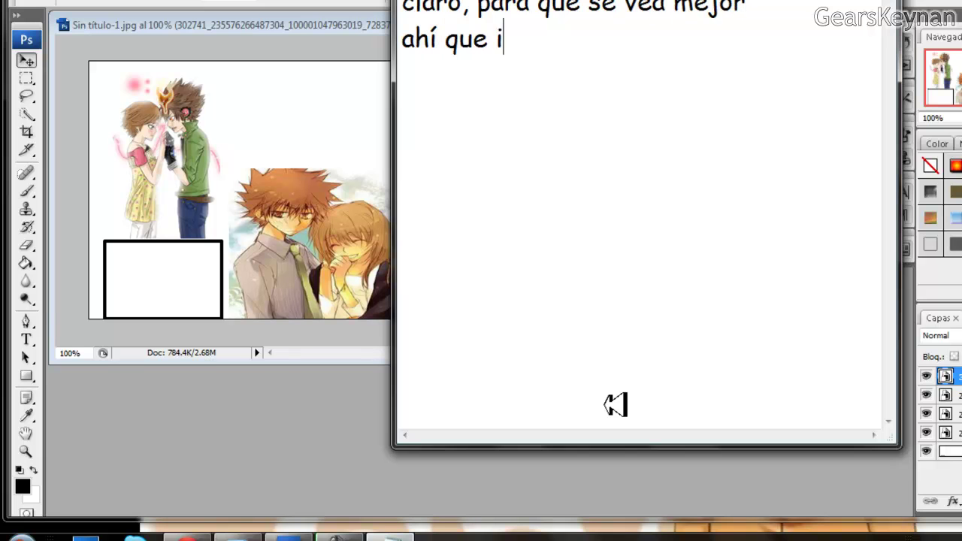
{"action": "type", "text": "nsentar"}
{"action": "key", "text": "BackSpace"}
{"action": "key", "text": "BackSpace"}
{"action": "type", "text": "tarle imagenes"}
{"action": "key", "text": "Return"}
{"action": "type", "text": "con el mismo color de fondo.. "}
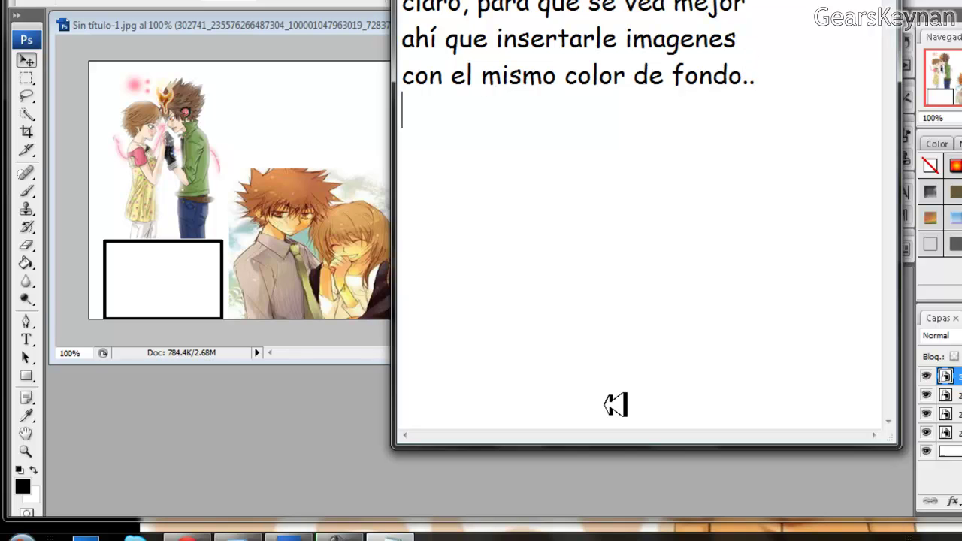
{"action": "type", "text": "o con el"}
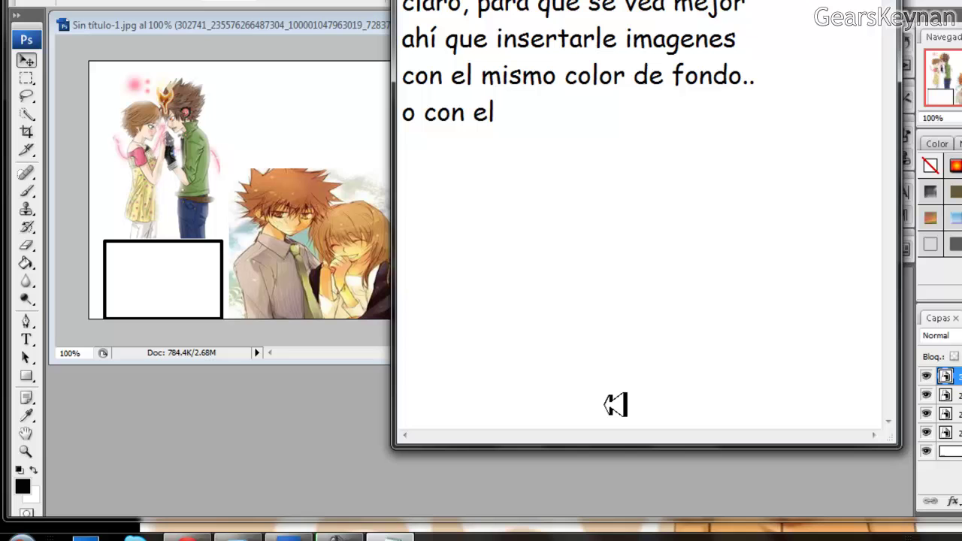
{"action": "type", "text": " fondo transparente "}
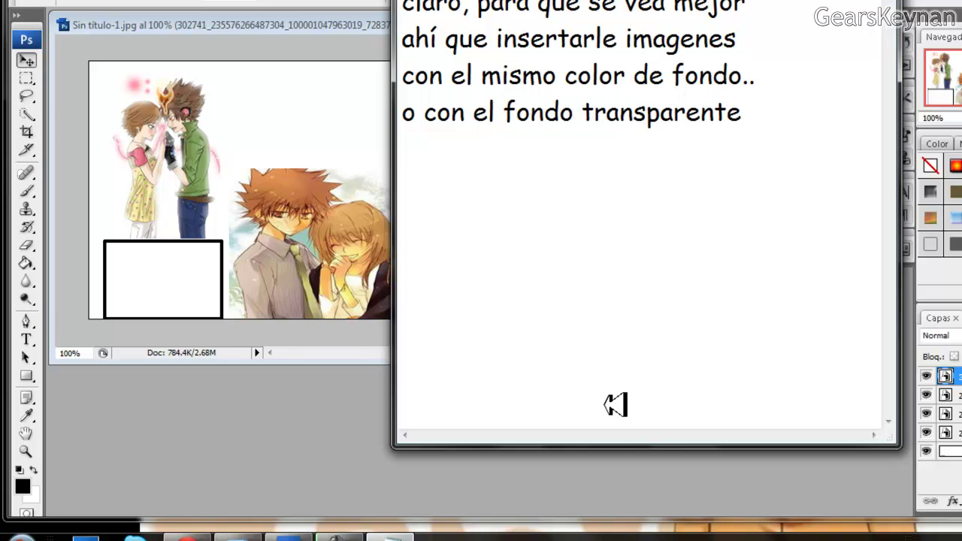
{"action": "type", "text": "con PNG b"}
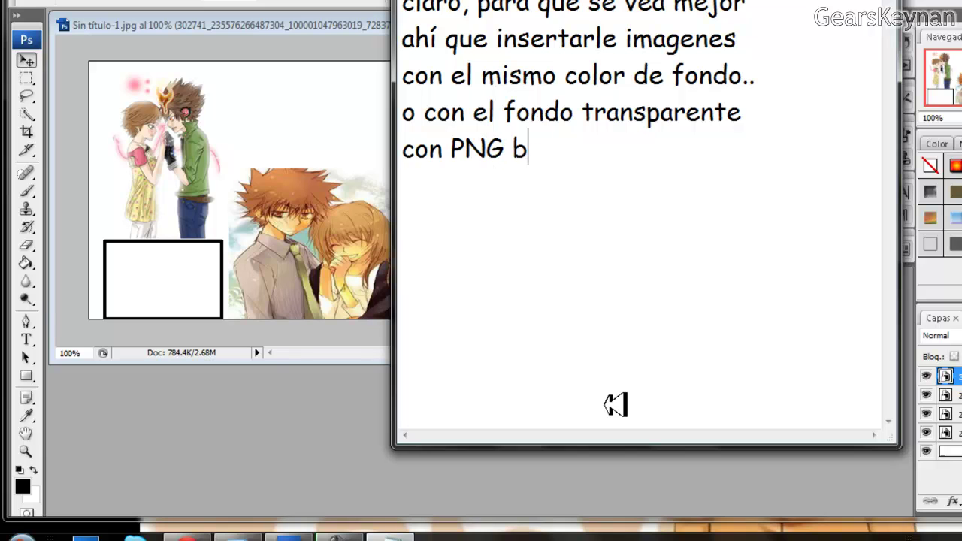
- Add the closing 'no tube mucho estilo pero espero les guste' and a sign-off with the author's name
{"action": "key", "text": "BackSpace"}
{"action": "type", "text": "obvi"}
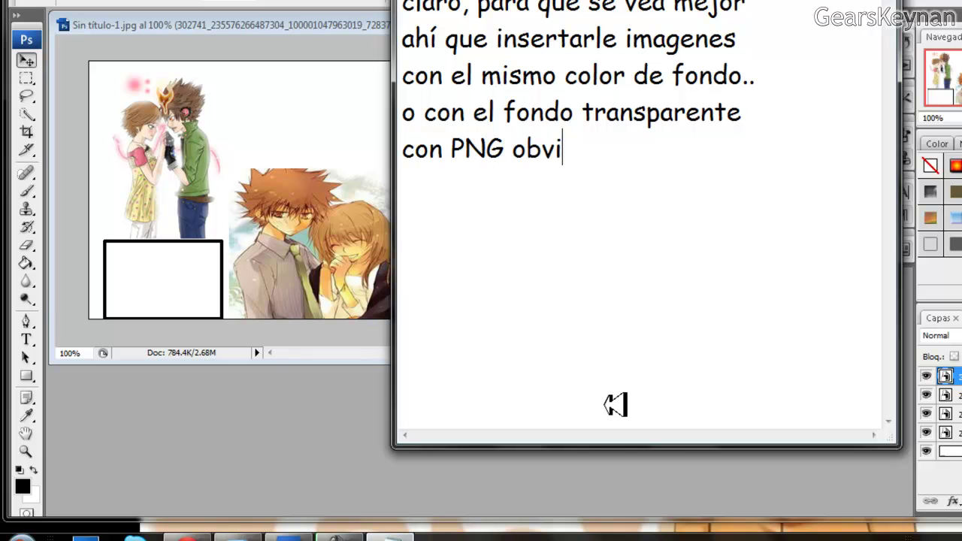
{"action": "type", "text": "amente ;)"}
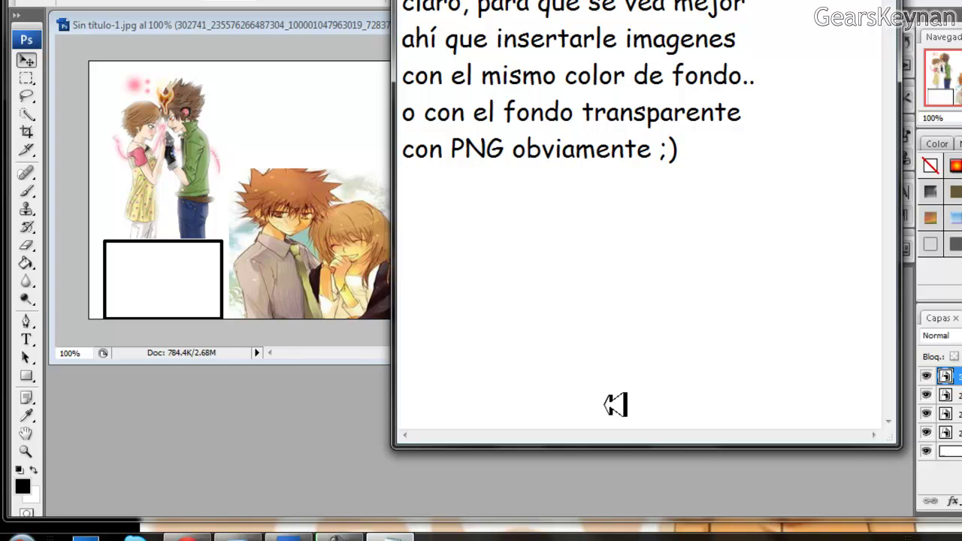
{"action": "type", "text": "tube mucho est"}
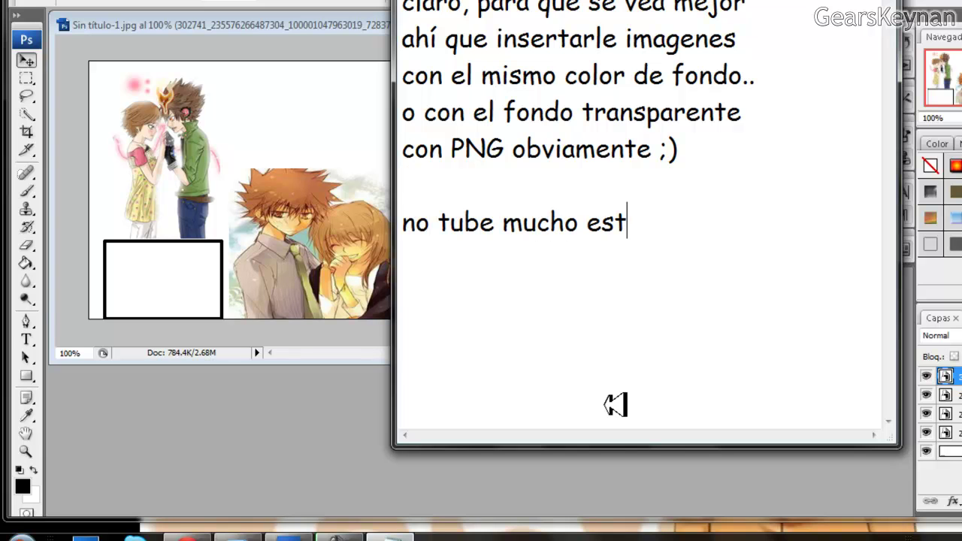
{"action": "type", "text": "ilo pero espero le"}
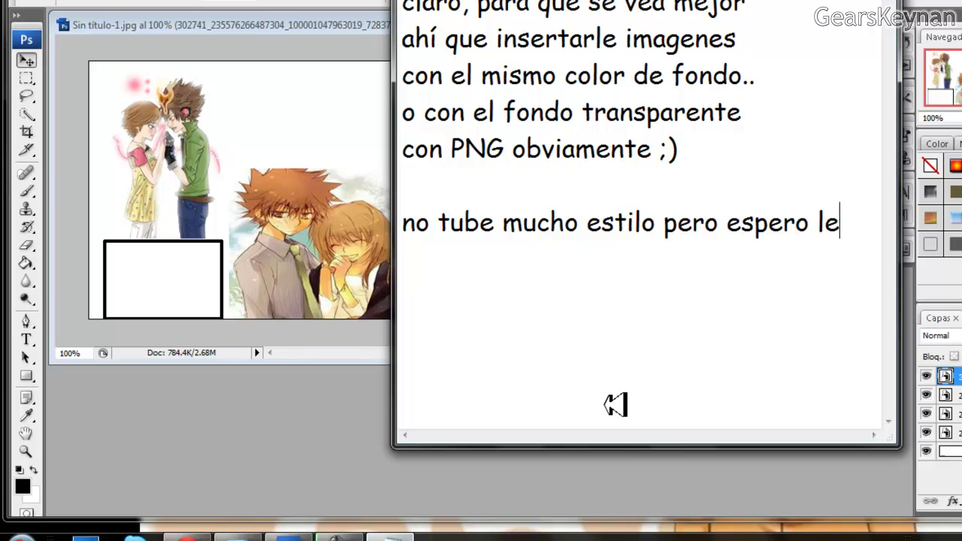
{"action": "type", "text": " guste"}
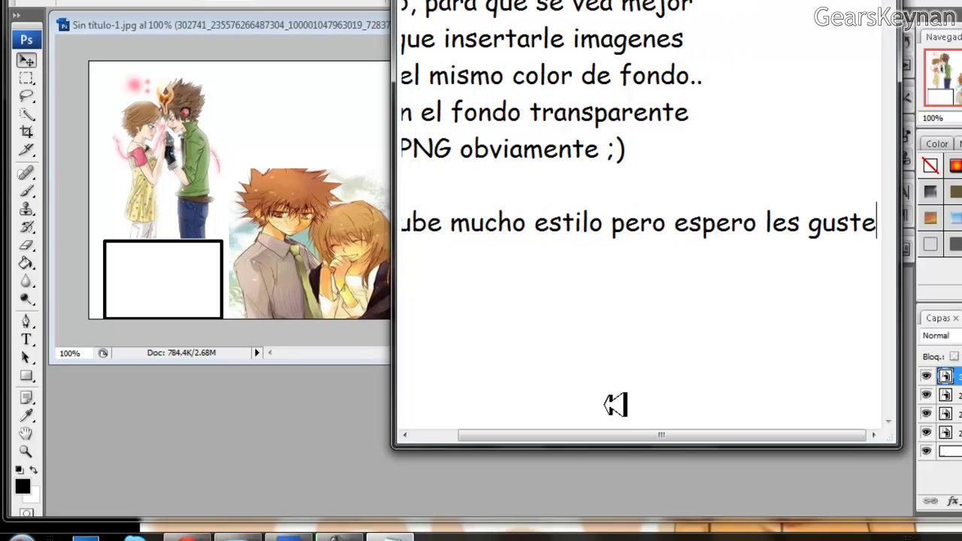
{"action": "key", "text": "Return"}
{"action": "type", "text": "estas"}
{"action": "key", "text": "BackSpace"}
{"action": "key", "text": "BackSpace"}
{"action": "type", "text": "f"}
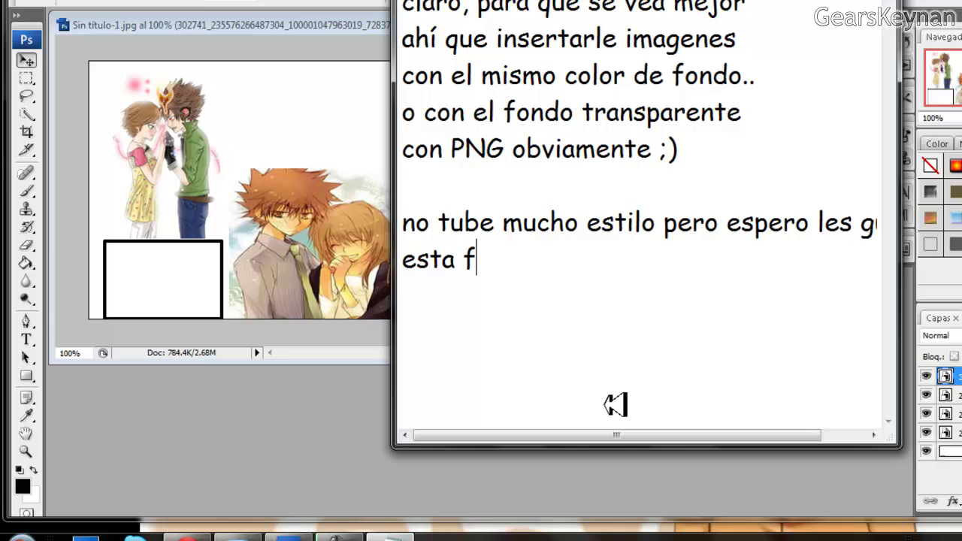
{"action": "type", "text": "orma de hacer las cosas ;)  By; K"}
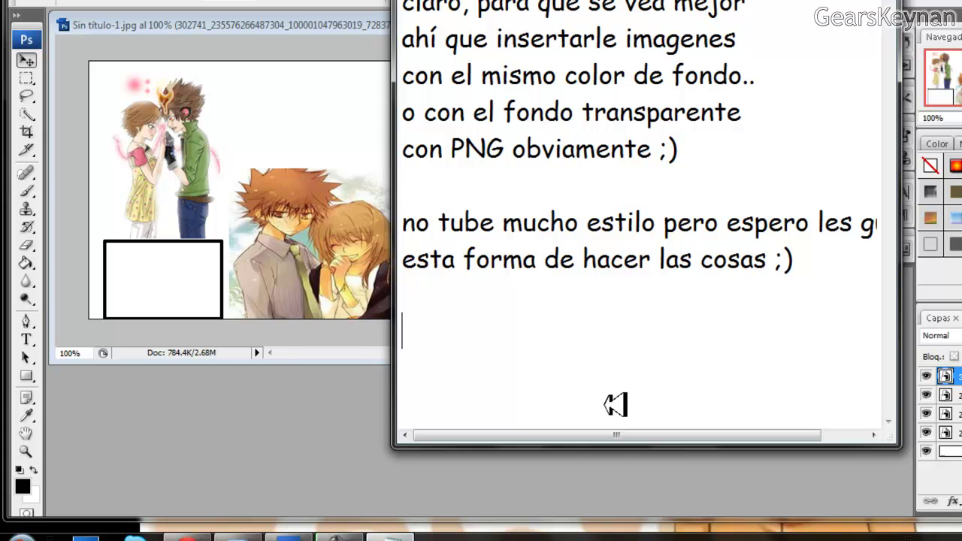